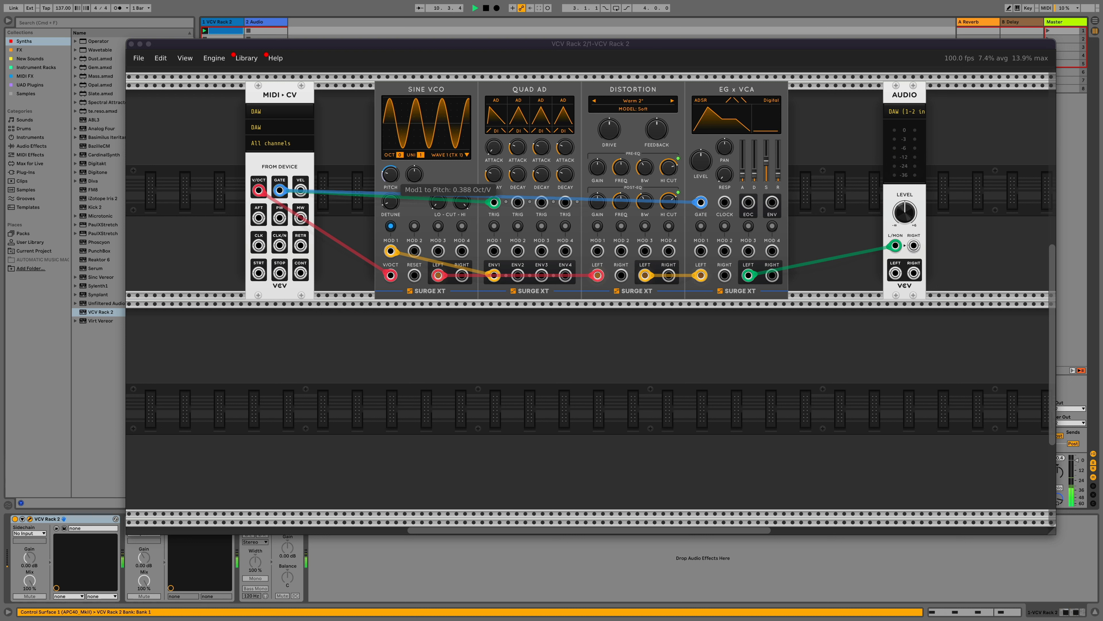
Set the Sine VCO's Mod 1 pitch modulation to about 0.362 Oct/V and adjust the first Quad AD envelope's decay
{"action": "left_click_drag", "start_coordinate": [391, 176], "coordinate": [391, 177]}
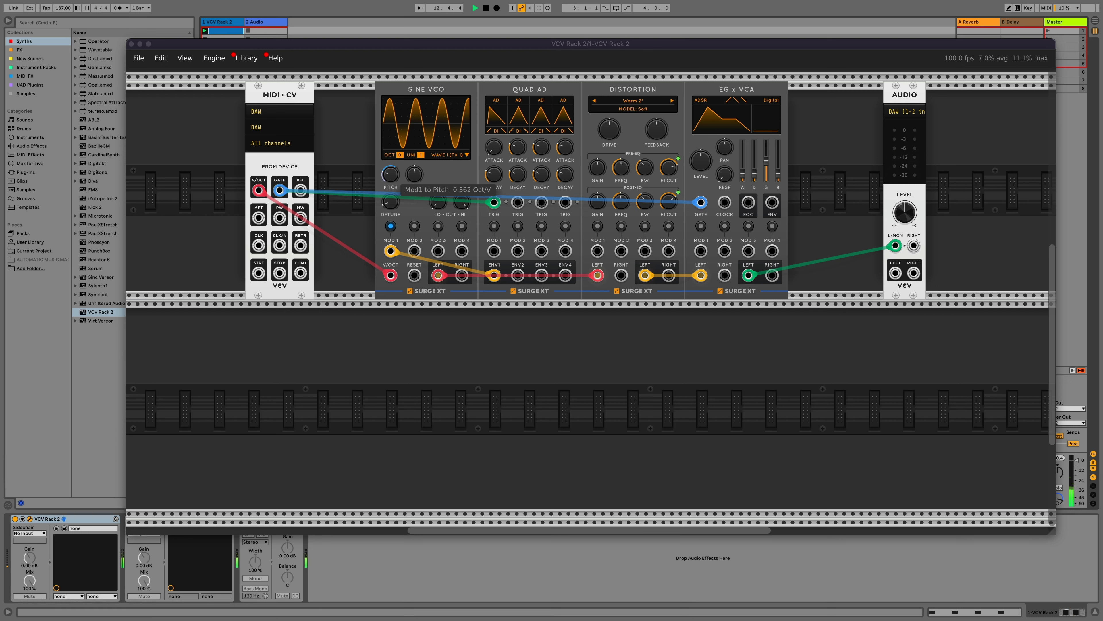
{"action": "left_click_drag", "start_coordinate": [494, 174], "coordinate": [493, 178]}
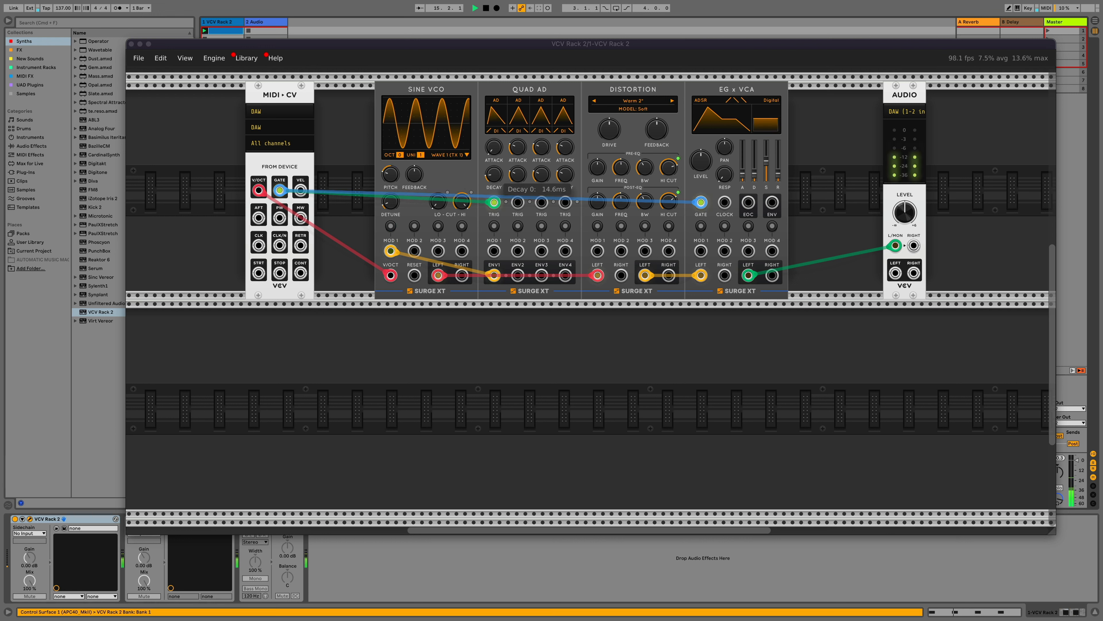
{"action": "left_click_drag", "start_coordinate": [494, 178], "coordinate": [494, 176]}
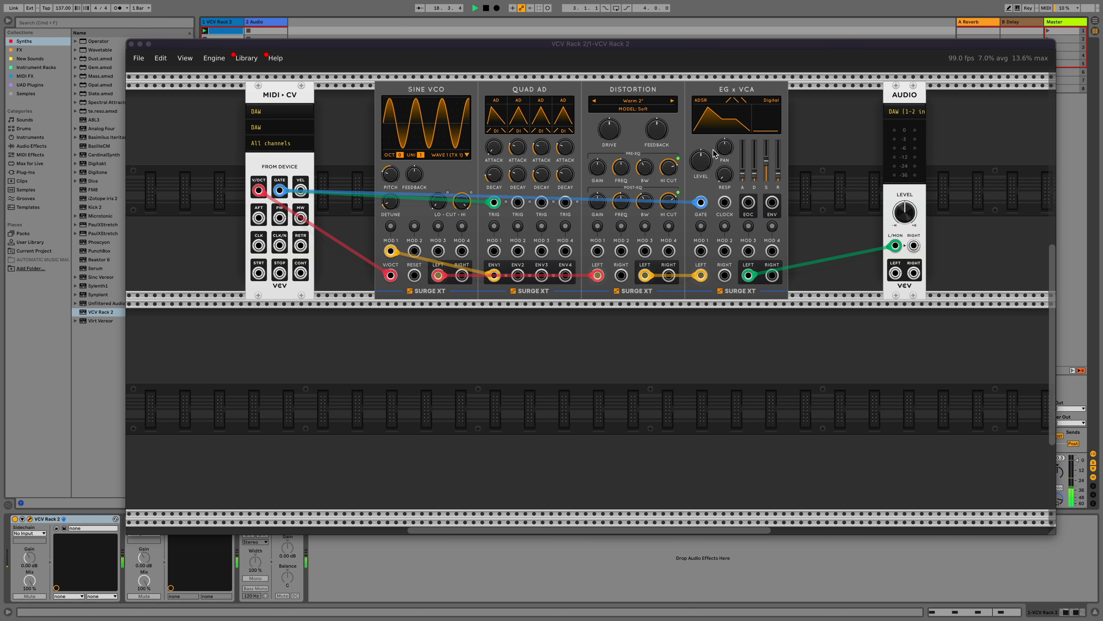
Reshape the EG x VCA envelope with a shorter attack, a decay of about 0.165 s and a lower sustain
{"action": "left_click_drag", "start_coordinate": [743, 174], "coordinate": [779, 164]}
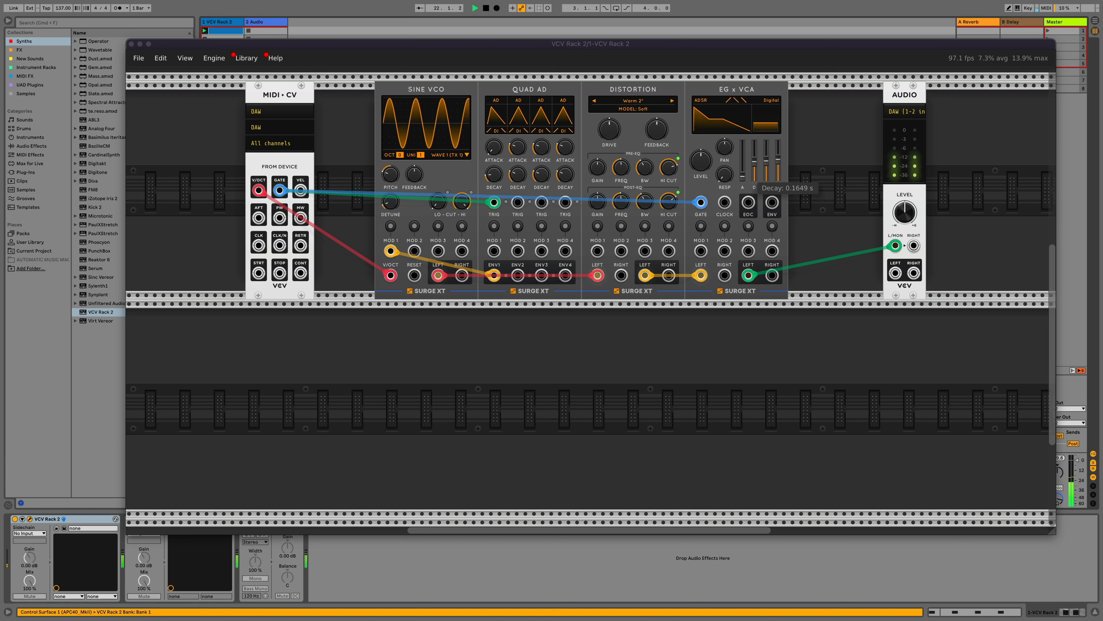
{"action": "left_click_drag", "start_coordinate": [766, 161], "coordinate": [766, 176]}
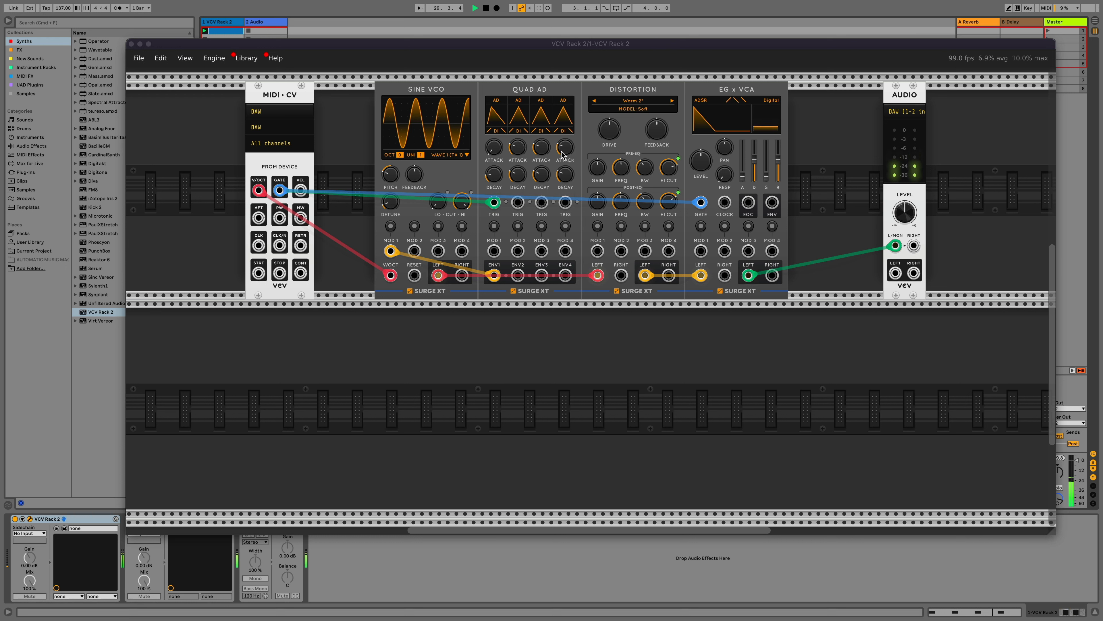
Vary the Distortion module's drive and feedback to change the saturation of the sound
{"action": "left_click_drag", "start_coordinate": [609, 130], "coordinate": [609, 129]}
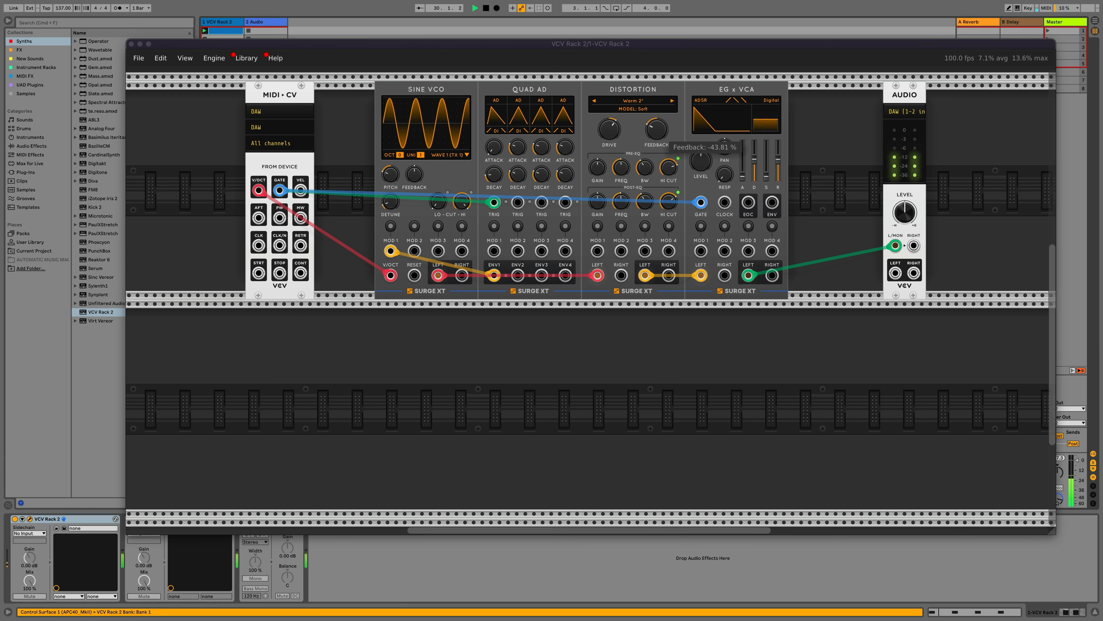
{"action": "left_click_drag", "start_coordinate": [657, 129], "coordinate": [610, 122]}
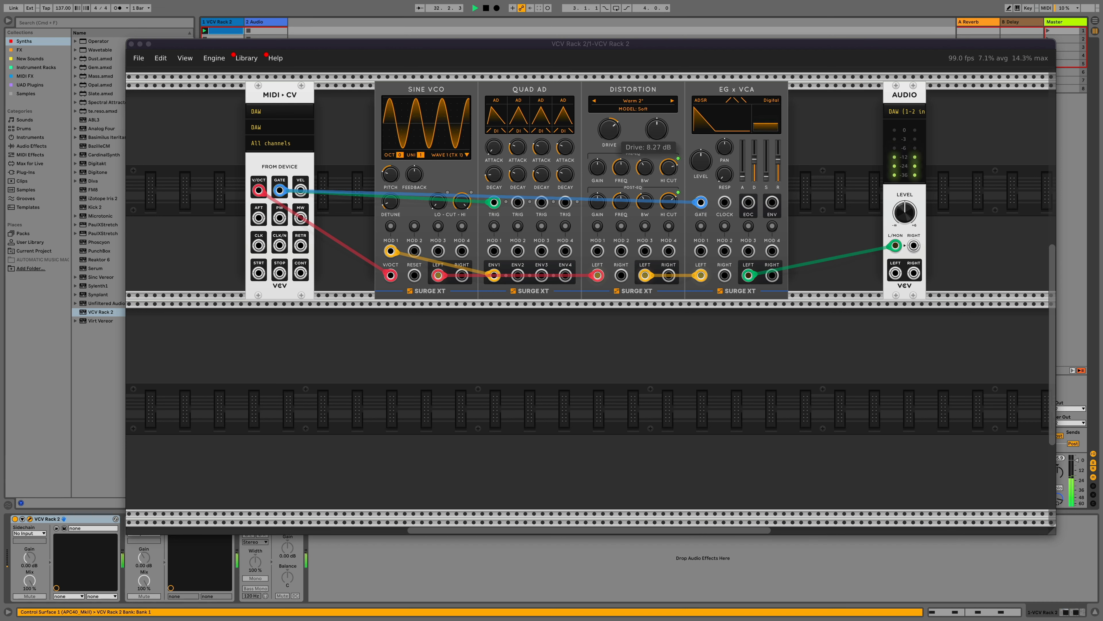
{"action": "left_click_drag", "start_coordinate": [609, 129], "coordinate": [610, 134]}
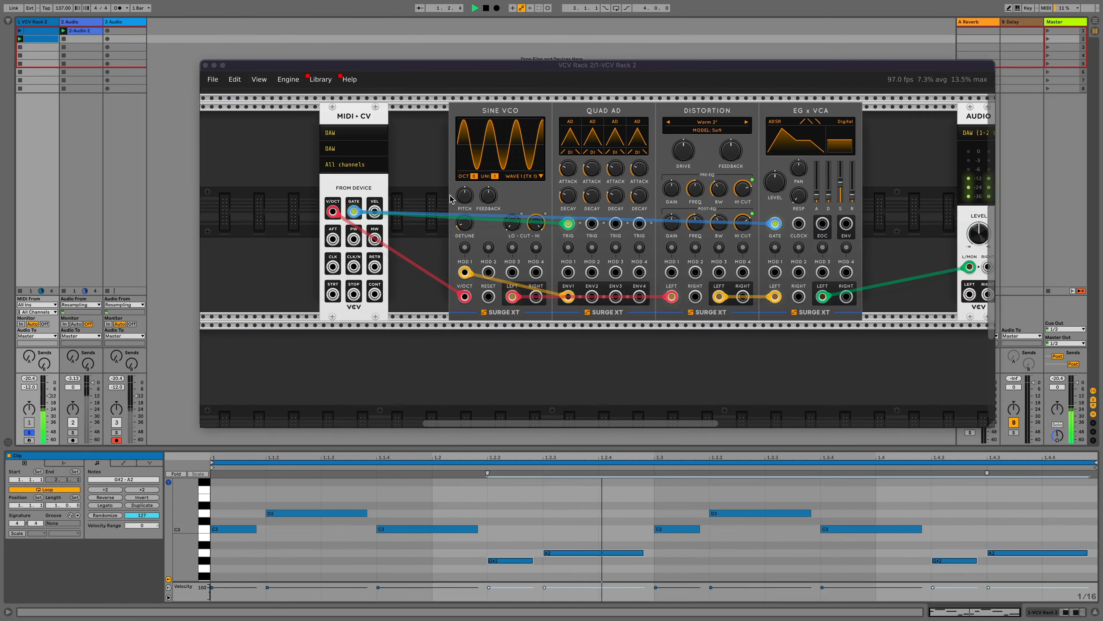
Lower the Sine VCO's pitch setting and adjust the EG x VCA envelope's attack and decay times
{"action": "left_click_drag", "start_coordinate": [465, 196], "coordinate": [465, 213]}
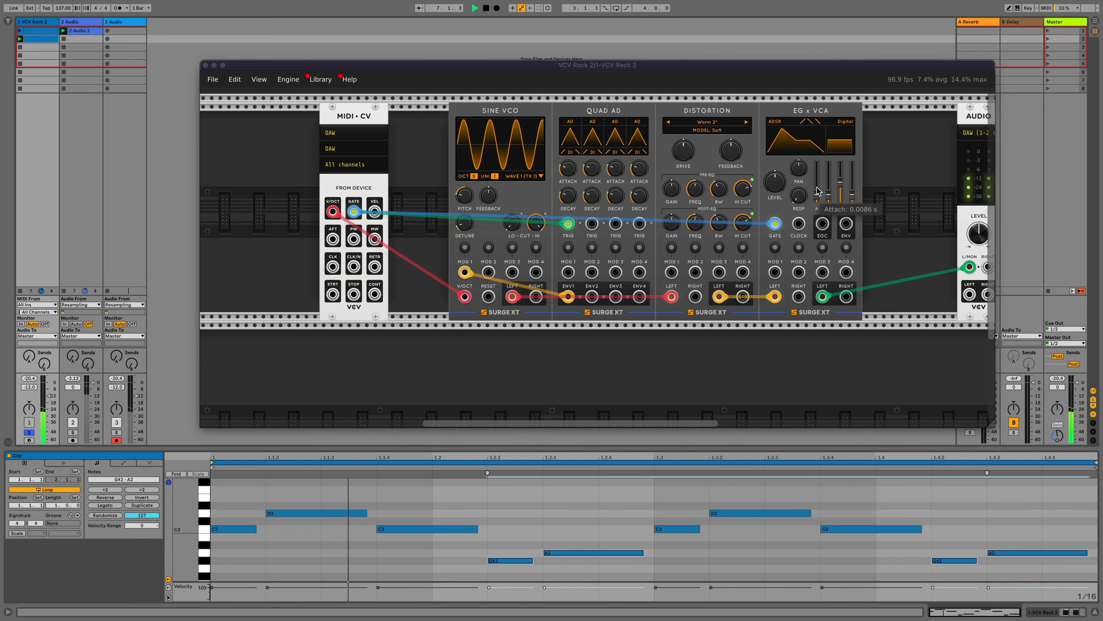
{"action": "left_click_drag", "start_coordinate": [816, 188], "coordinate": [852, 200]}
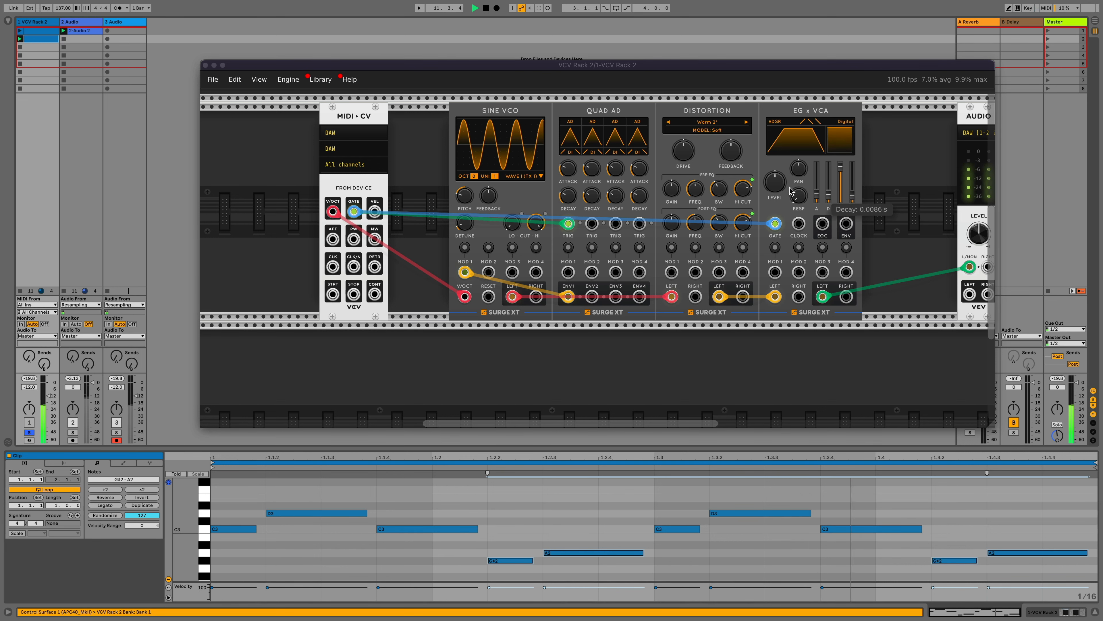
Increase the Distortion module's drive
{"action": "left_click_drag", "start_coordinate": [684, 150], "coordinate": [684, 115]}
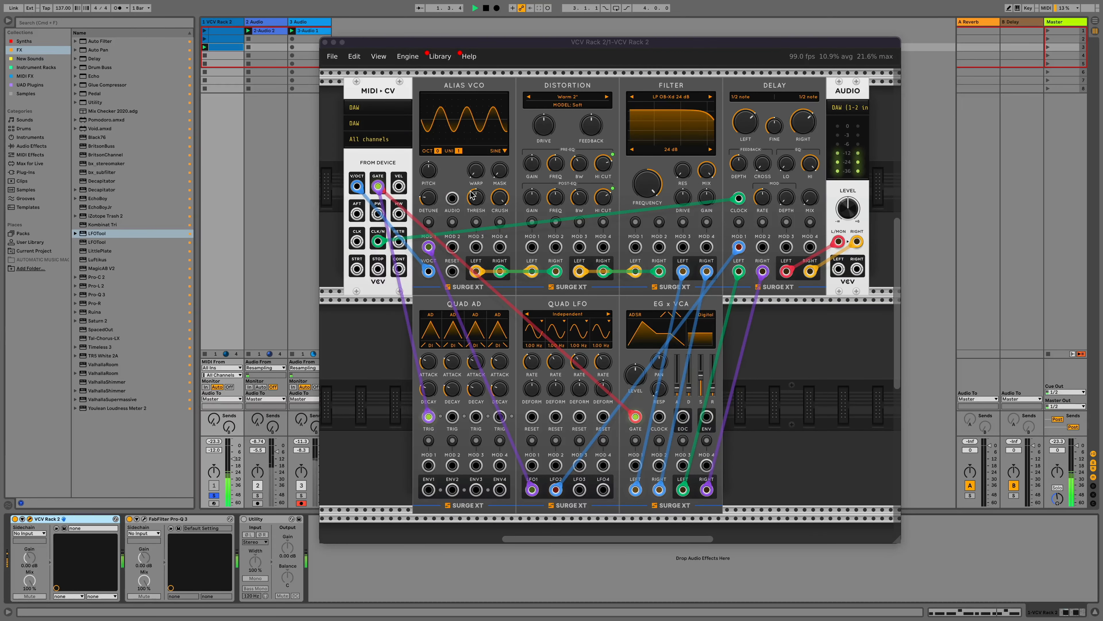
Set the Alias VCO's shape to Pulse, adjust its warp and set its mask to about 34.29 %
{"action": "left_click_drag", "start_coordinate": [477, 174], "coordinate": [477, 136]}
{"action": "left_click_drag", "start_coordinate": [500, 173], "coordinate": [500, 156]}
{"action": "left_click", "coordinate": [504, 150]}
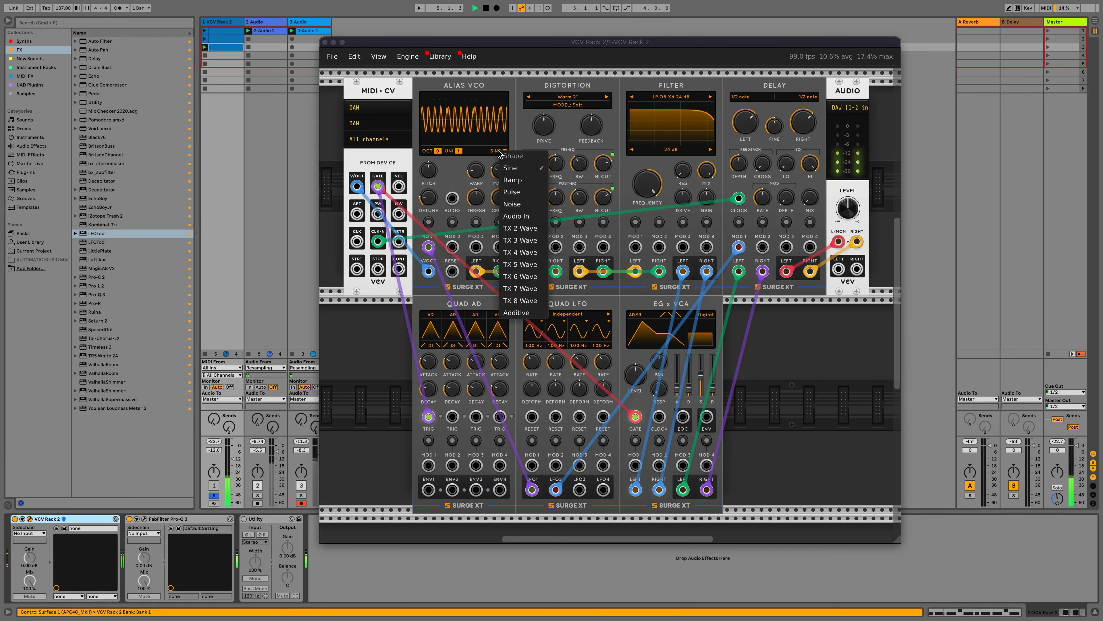
{"action": "left_click", "coordinate": [508, 195]}
{"action": "left_click_drag", "start_coordinate": [473, 171], "coordinate": [498, 171]}
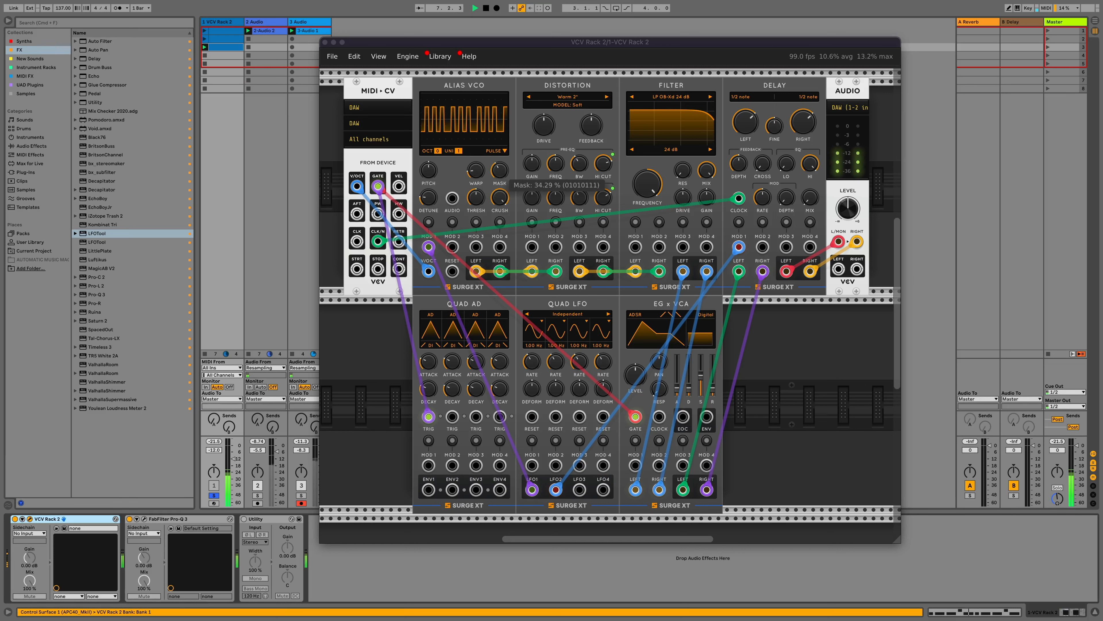
Raise the Alias VCO's number of unison voices and adjust the unison detune
{"action": "left_click_drag", "start_coordinate": [431, 203], "coordinate": [431, 201]}
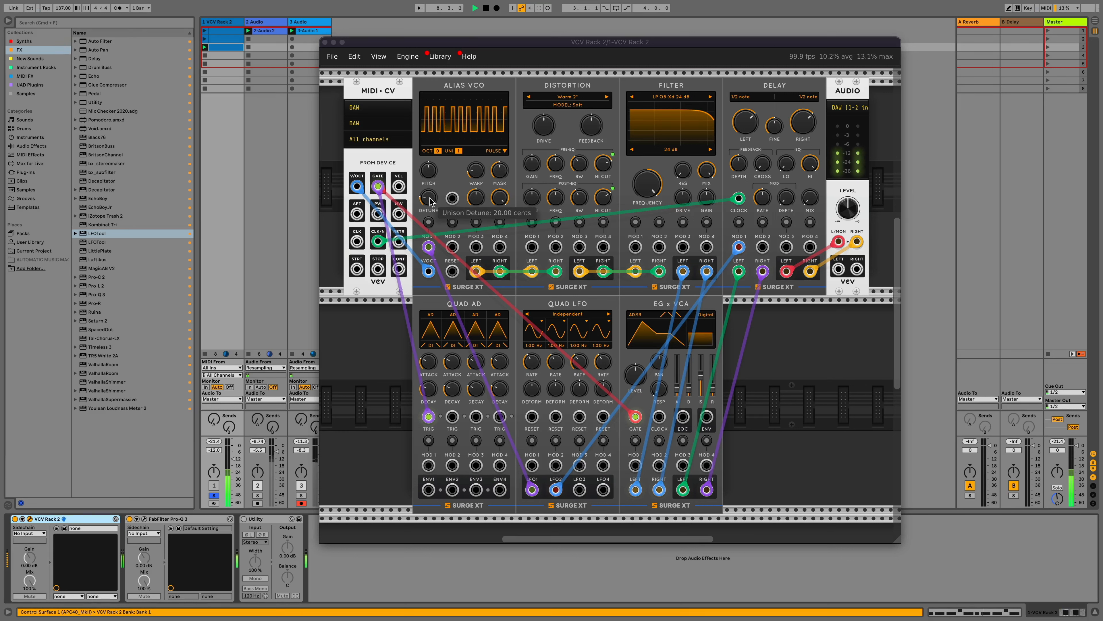
{"action": "left_click", "coordinate": [459, 150]}
{"action": "left_click", "coordinate": [477, 207]}
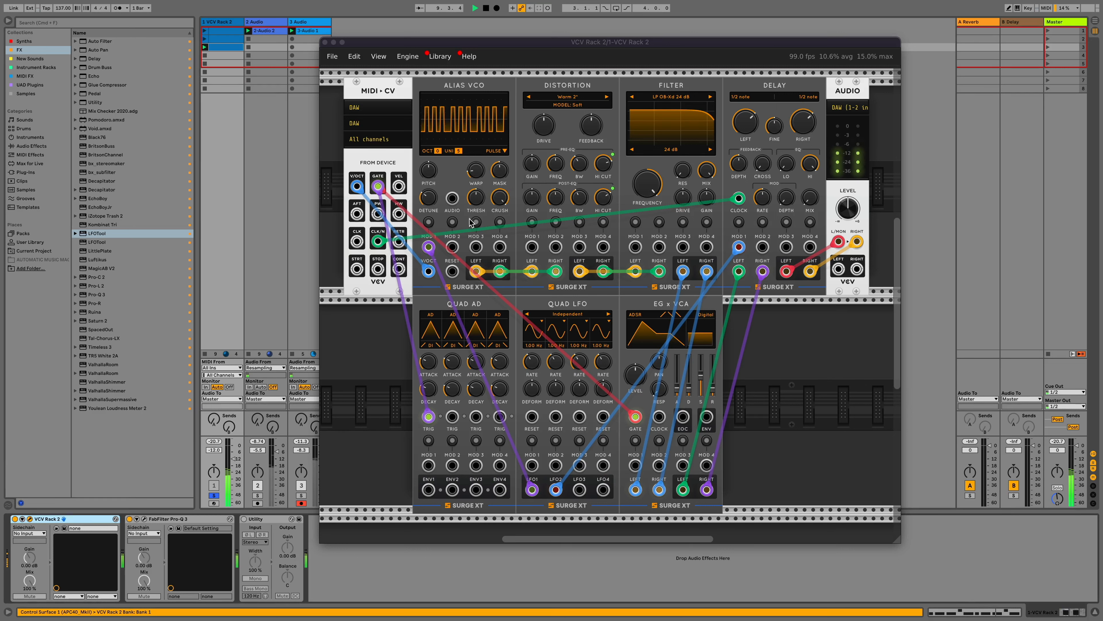
{"action": "mouse_move", "coordinate": [425, 198]}
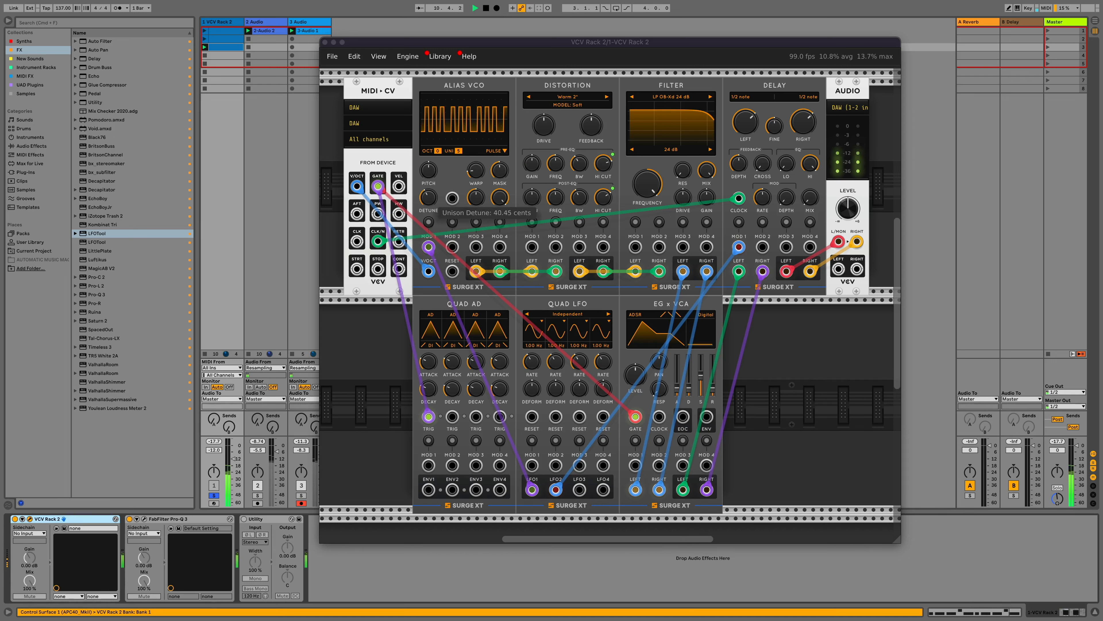
{"action": "left_click_drag", "start_coordinate": [426, 198], "coordinate": [426, 217]}
Change the Alias VCO's shape to TX 2 Wave and adjust its warp
{"action": "left_click", "coordinate": [493, 150]}
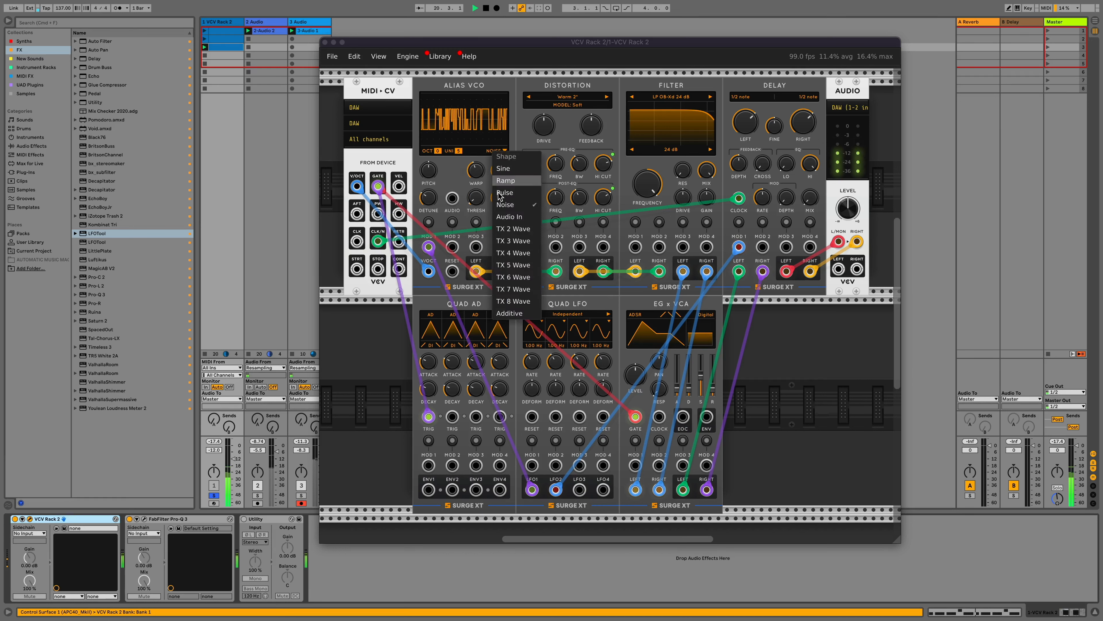
{"action": "left_click", "coordinate": [503, 233]}
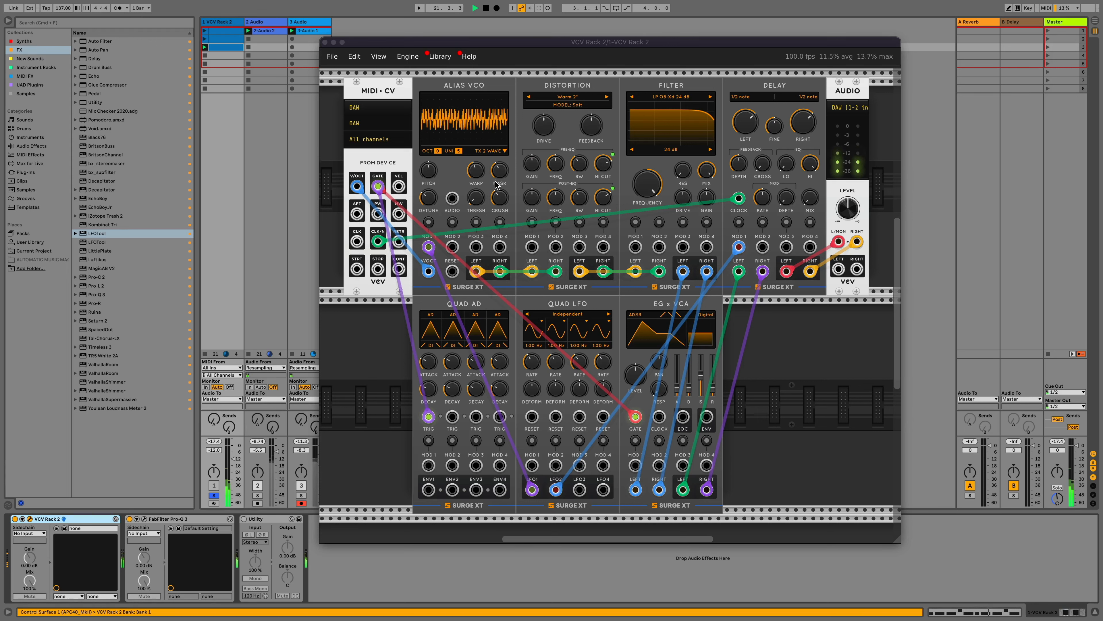
{"action": "mouse_move", "coordinate": [475, 171]}
{"action": "left_mouse_down"}
{"action": "mouse_move", "coordinate": [502, 180]}
{"action": "mouse_move", "coordinate": [502, 231]}
{"action": "mouse_move", "coordinate": [500, 189]}
{"action": "mouse_move", "coordinate": [476, 169]}
{"action": "mouse_move", "coordinate": [476, 181]}
{"action": "left_mouse_up"}
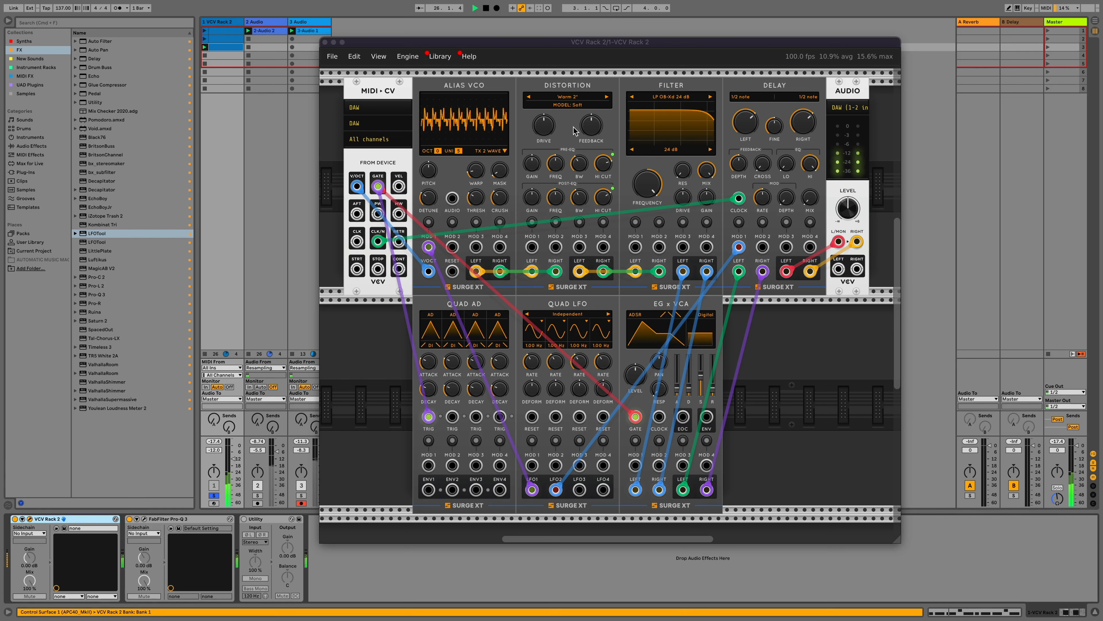
Lower the EG x VCA envelope's sustain and adjust its decay for a plucked shape
{"action": "left_click_drag", "start_coordinate": [676, 386], "coordinate": [700, 391]}
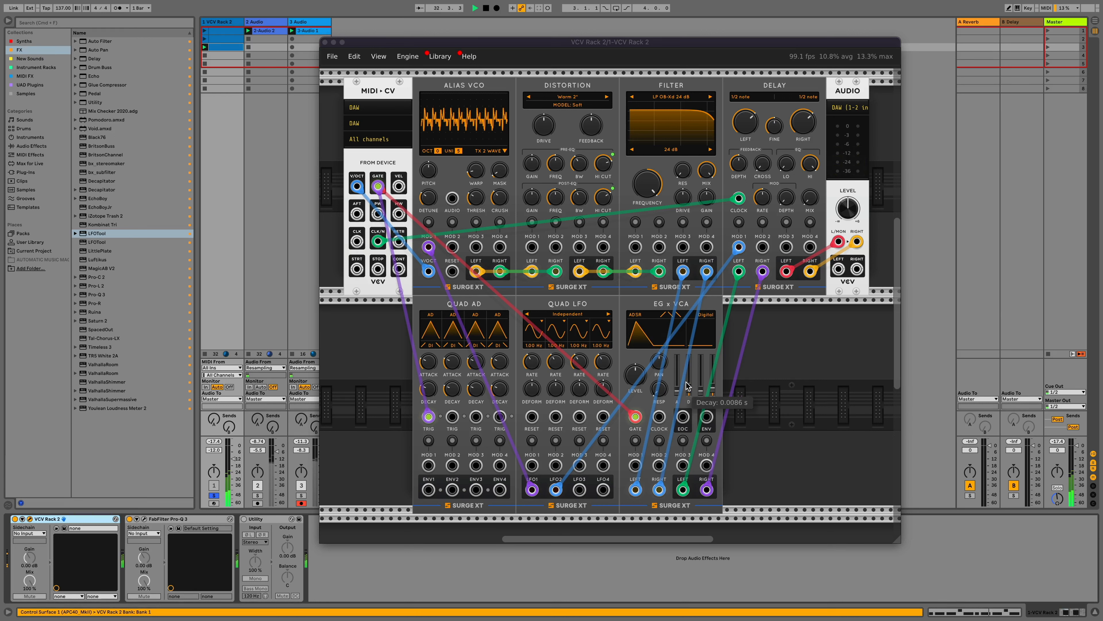
{"action": "left_click_drag", "start_coordinate": [688, 387], "coordinate": [689, 382]}
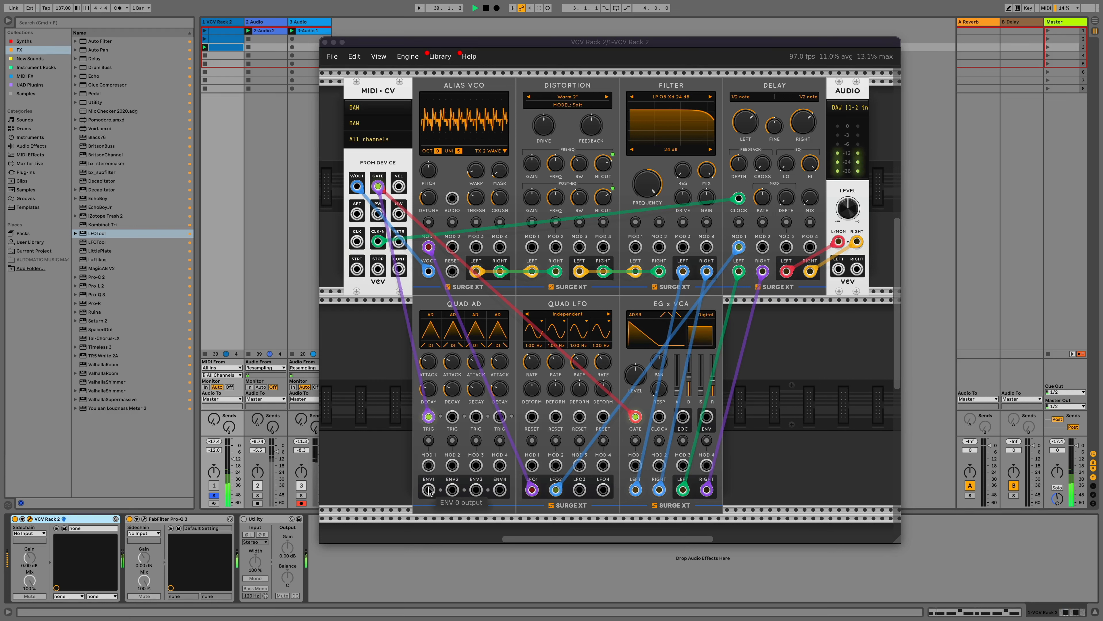
Patch the Quad AD's ENV1 output into the Filter's Mod 1 input to modulate the frequency, and shorten that envelope's attack
{"action": "left_click_drag", "start_coordinate": [428, 489], "coordinate": [635, 247]}
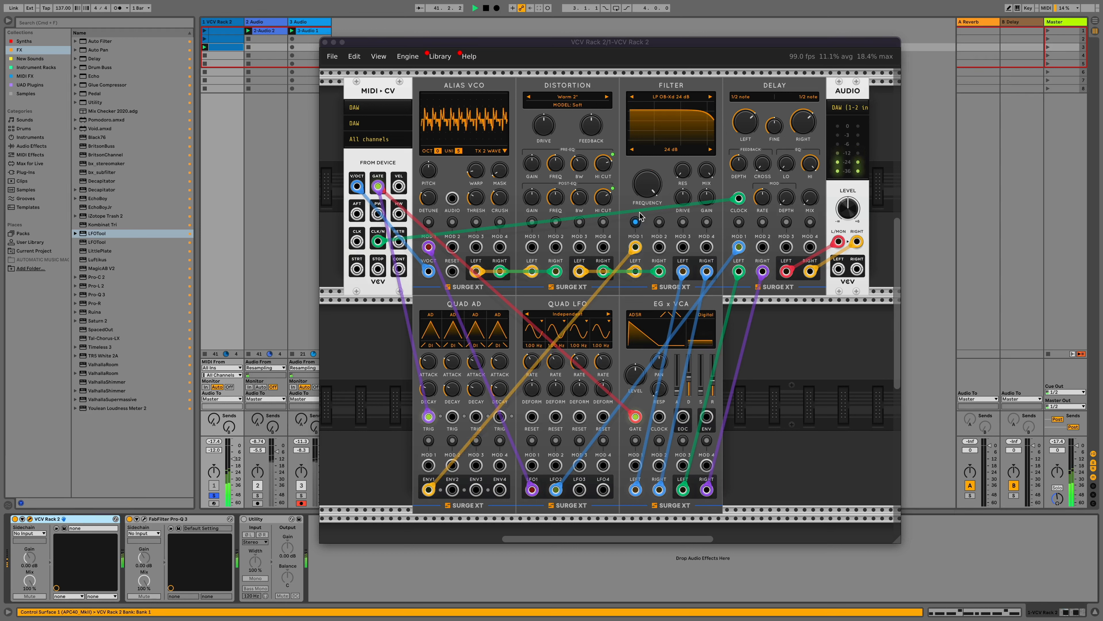
{"action": "left_click_drag", "start_coordinate": [645, 195], "coordinate": [645, 172]}
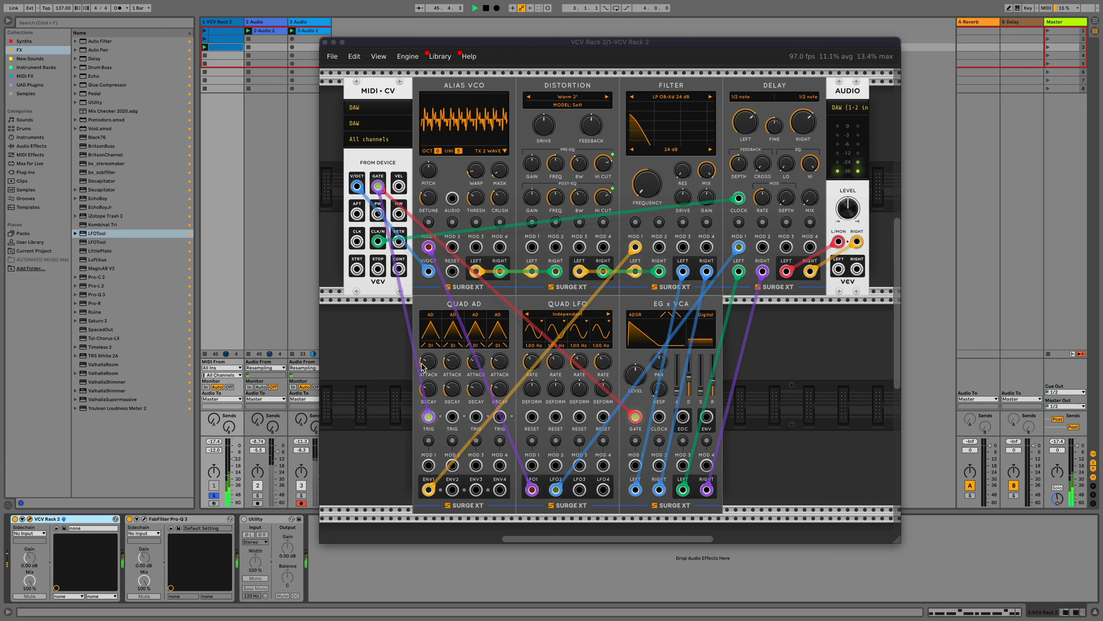
{"action": "left_click_drag", "start_coordinate": [427, 364], "coordinate": [428, 374]}
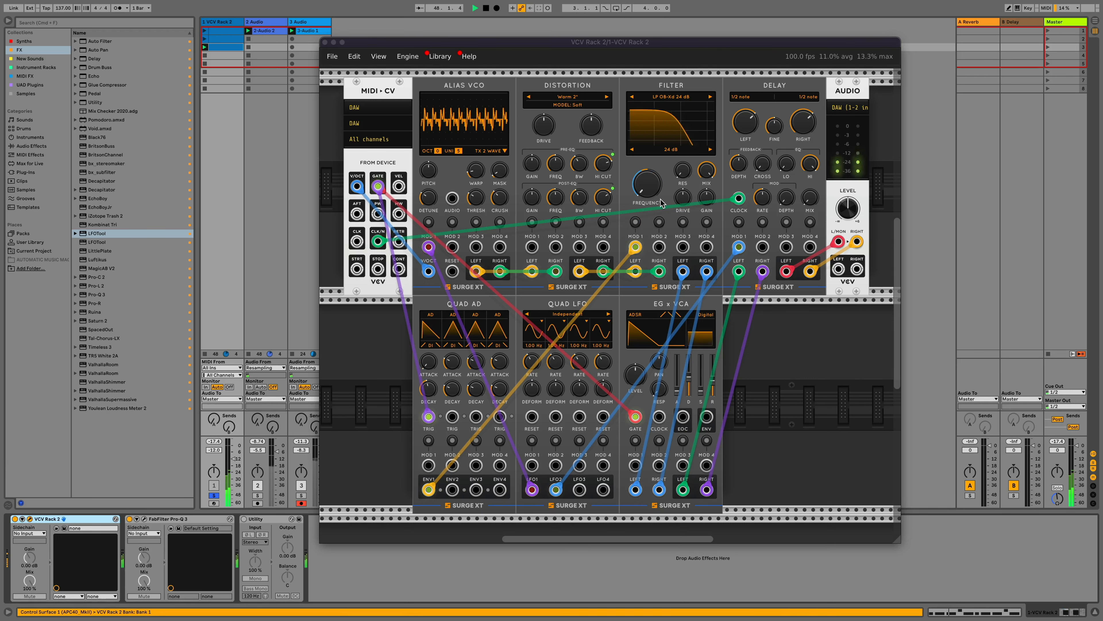
Set the Filter's resonance to about 22.6 % and pre-filter gain to about 9.88 dB, and bring in the Delay with 1/8 note and 1/8 dotted times
{"action": "left_click_drag", "start_coordinate": [683, 170], "coordinate": [683, 165]}
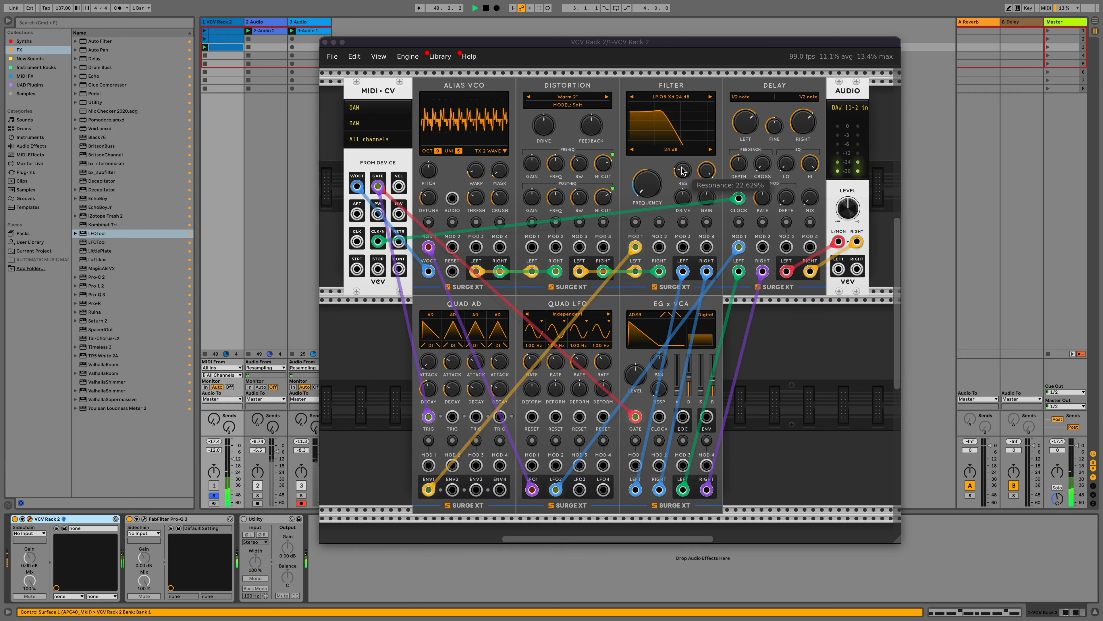
{"action": "left_click_drag", "start_coordinate": [809, 195], "coordinate": [740, 160]}
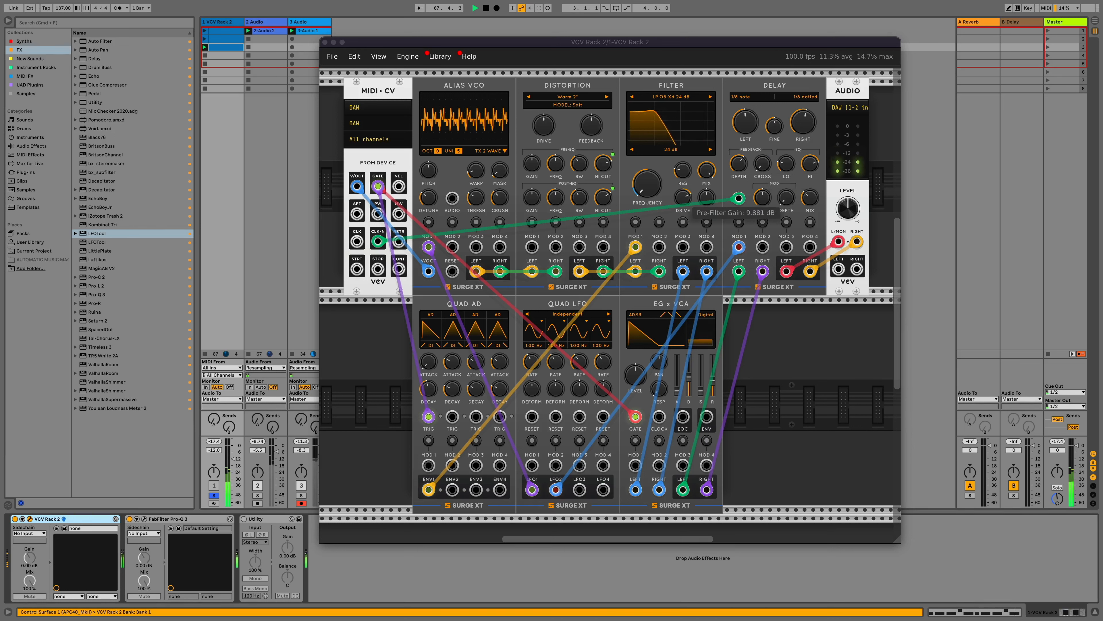
{"action": "left_click_drag", "start_coordinate": [683, 197], "coordinate": [652, 173]}
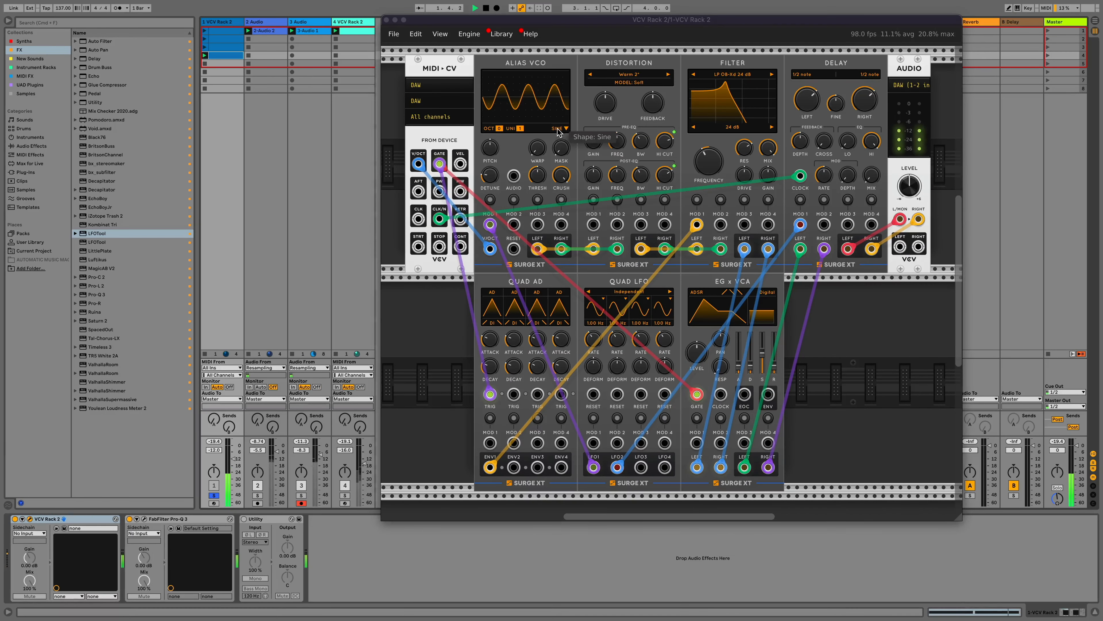
Set the Alias VCO's shape to Noise with a threshold of about 4.87 % and a bitcrush of about 3.25 bits
{"action": "left_click", "coordinate": [559, 128]}
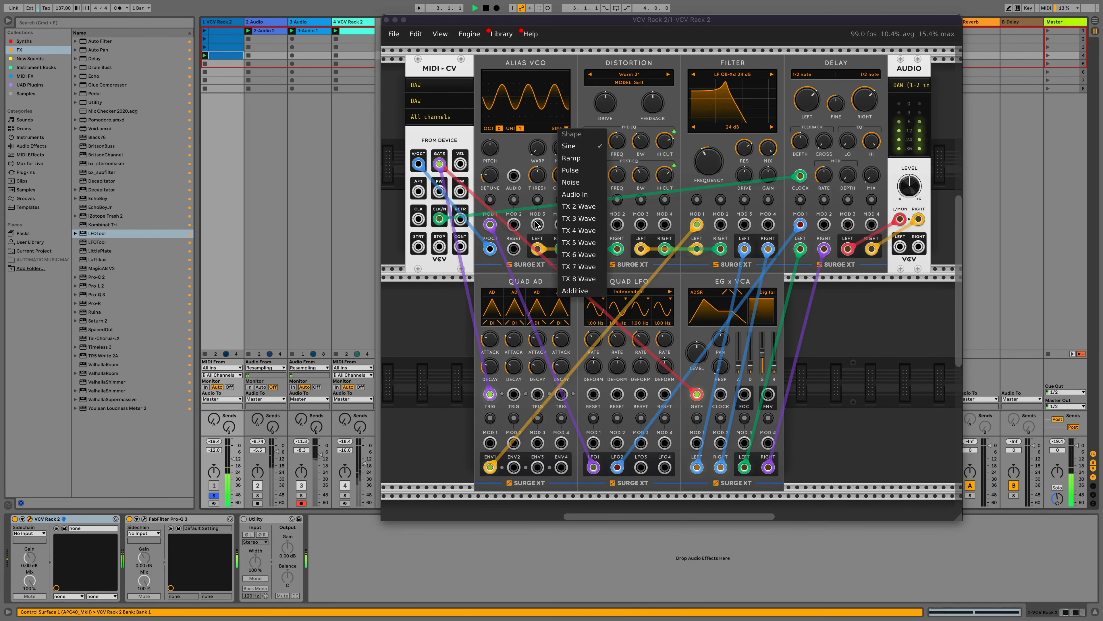
{"action": "left_click", "coordinate": [592, 186]}
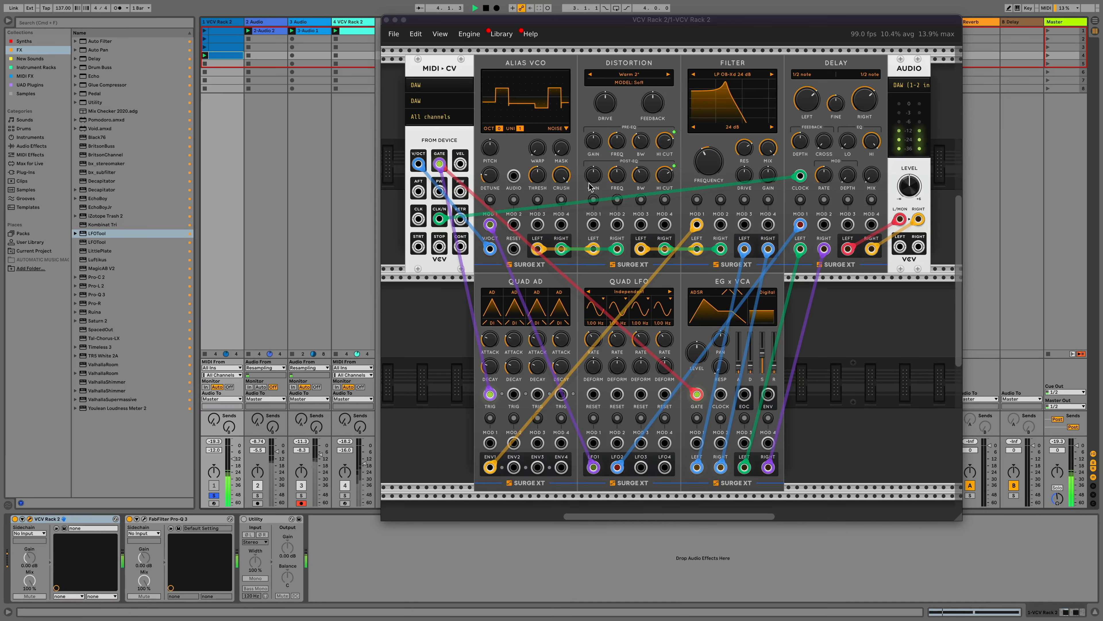
{"action": "left_click_drag", "start_coordinate": [542, 182], "coordinate": [542, 369]}
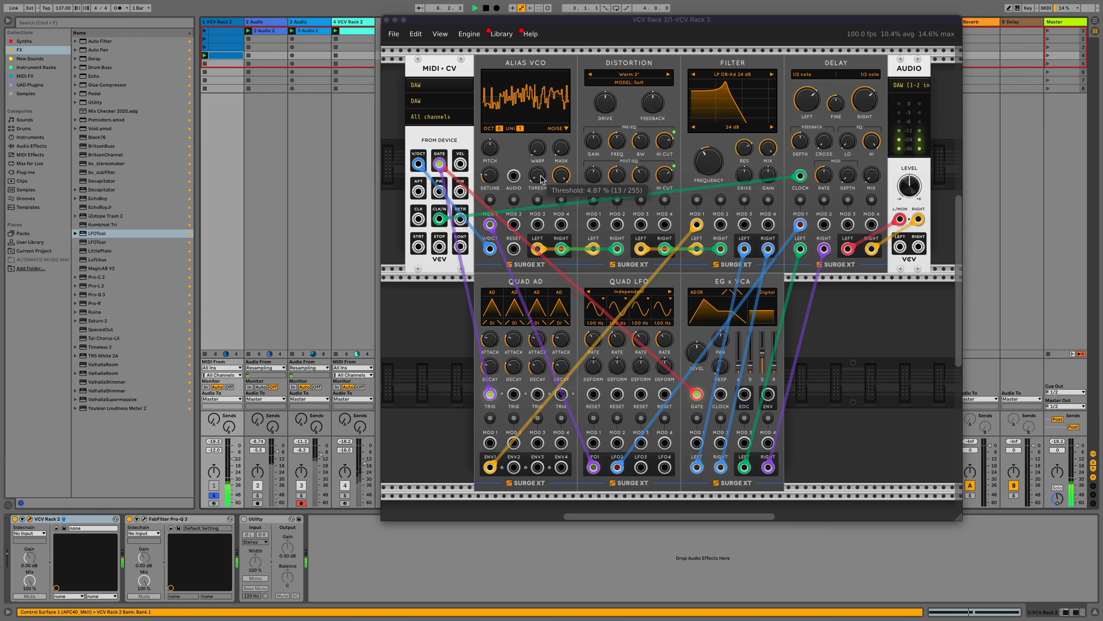
{"action": "left_click_drag", "start_coordinate": [559, 174], "coordinate": [559, 243]}
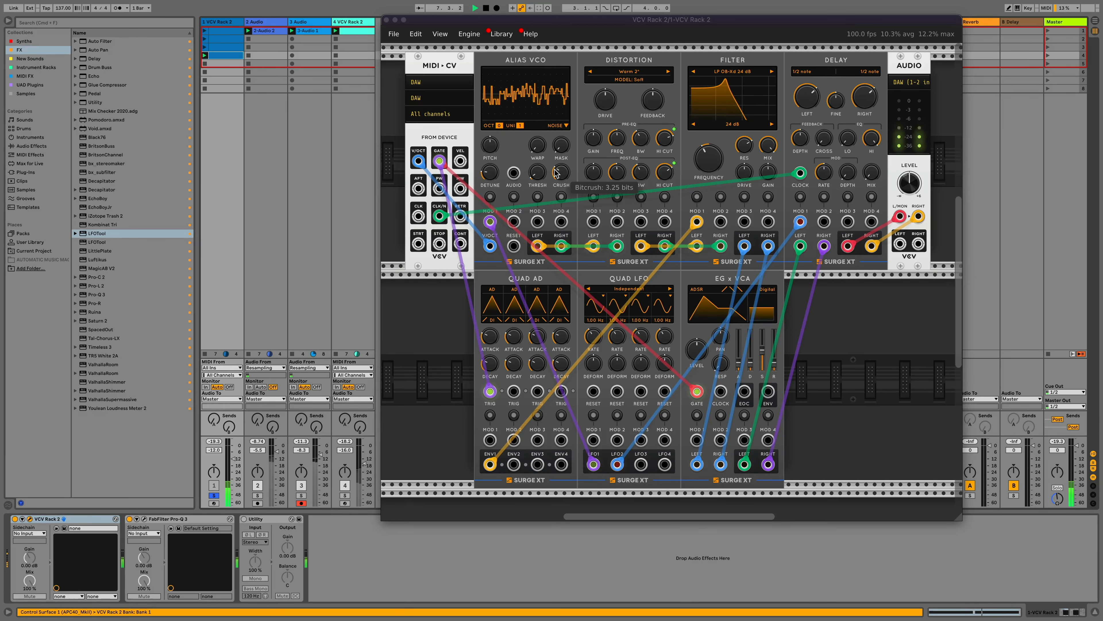
Switch the Filter to the BP 12 dB type, set its resonance to about 31.24 % and adjust the cutoff frequency
{"action": "scroll", "coordinate": [700, 148], "scroll_direction": "down", "scroll_amount": 1}
{"action": "left_click_drag", "start_coordinate": [699, 148], "coordinate": [699, 104]}
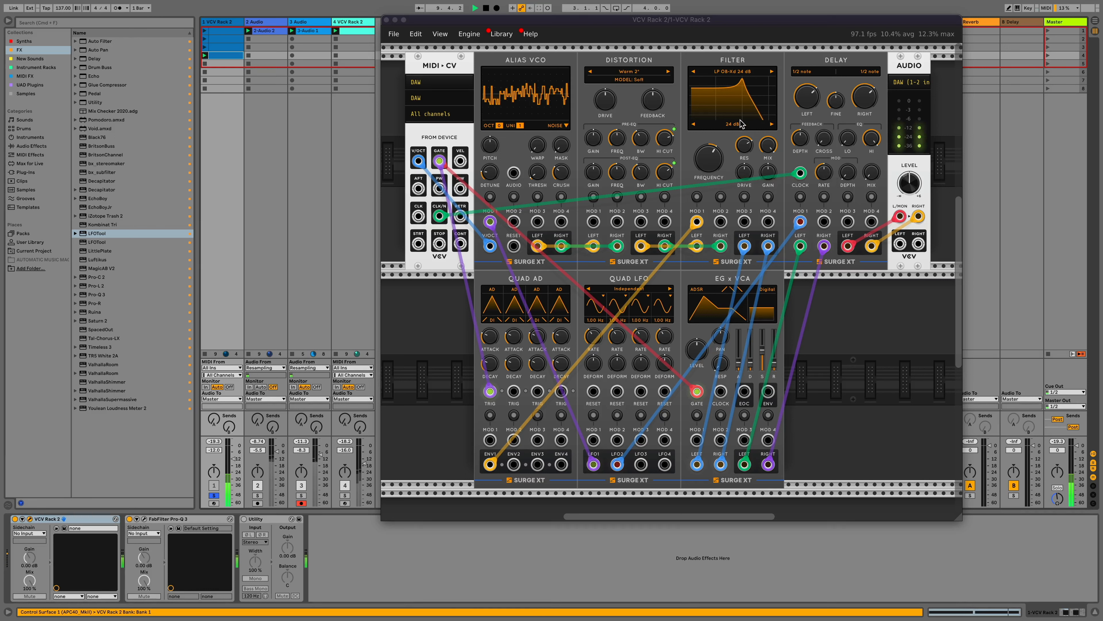
{"action": "left_click", "coordinate": [732, 70]}
{"action": "mouse_move", "coordinate": [760, 112]}
{"action": "left_click", "coordinate": [800, 112]}
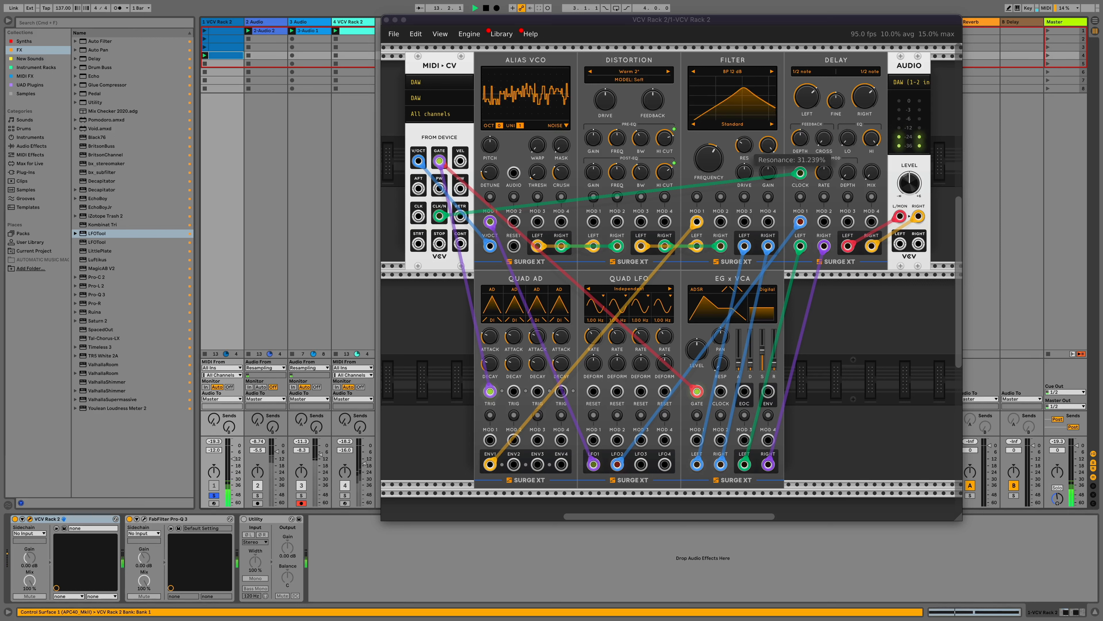
{"action": "left_click_drag", "start_coordinate": [708, 159], "coordinate": [709, 156]}
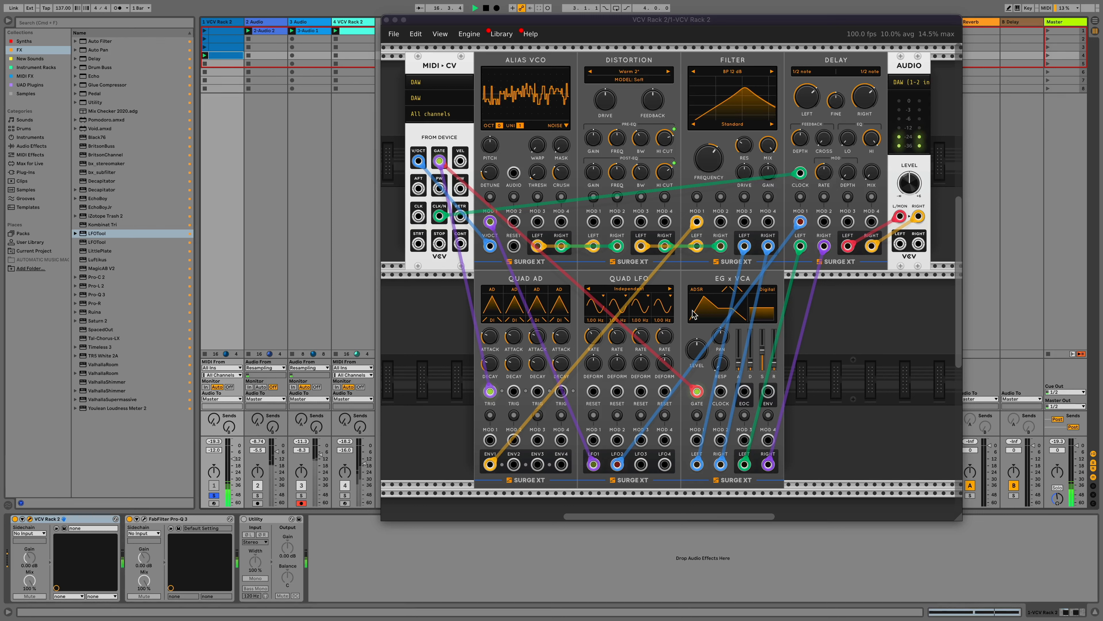
Set the EG x VCA release to about 0.0878 s with higher sustain, and the Filter to about 3825 Hz with about 7.58 % resonance
{"action": "left_click_drag", "start_coordinate": [773, 363], "coordinate": [773, 362]}
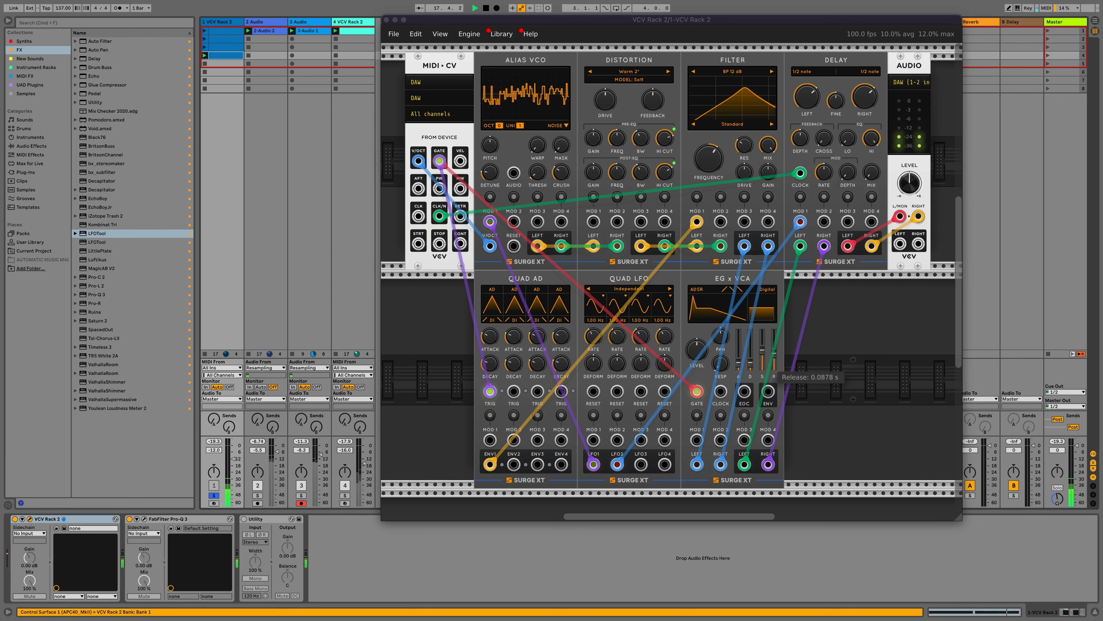
{"action": "left_click_drag", "start_coordinate": [762, 347], "coordinate": [762, 333]}
{"action": "left_click_drag", "start_coordinate": [708, 163], "coordinate": [708, 153]}
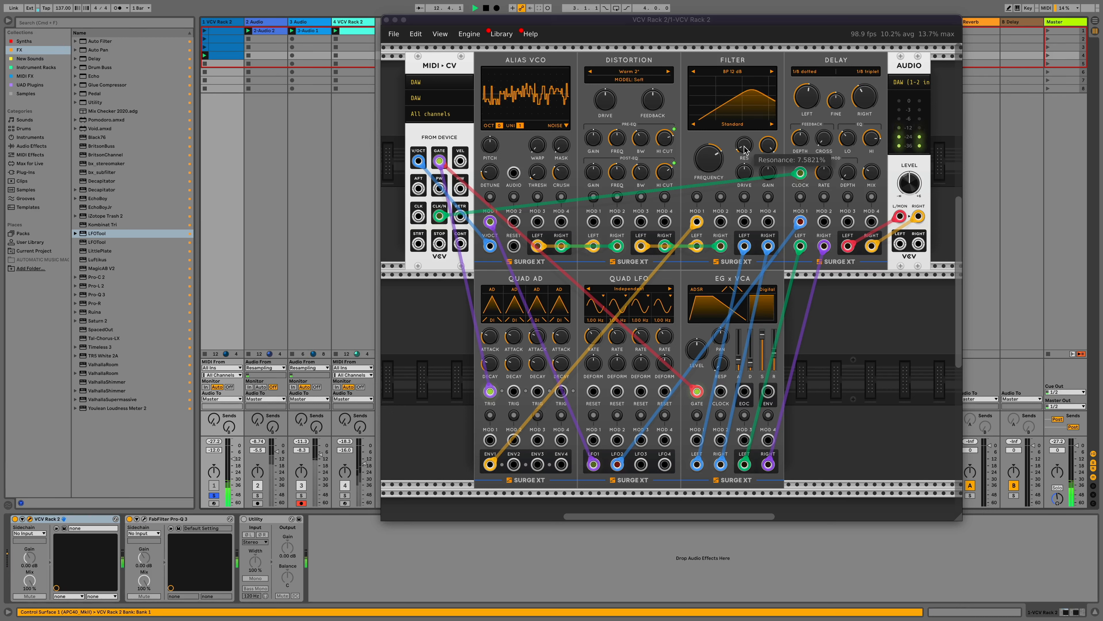
{"action": "left_click_drag", "start_coordinate": [744, 148], "coordinate": [707, 156]}
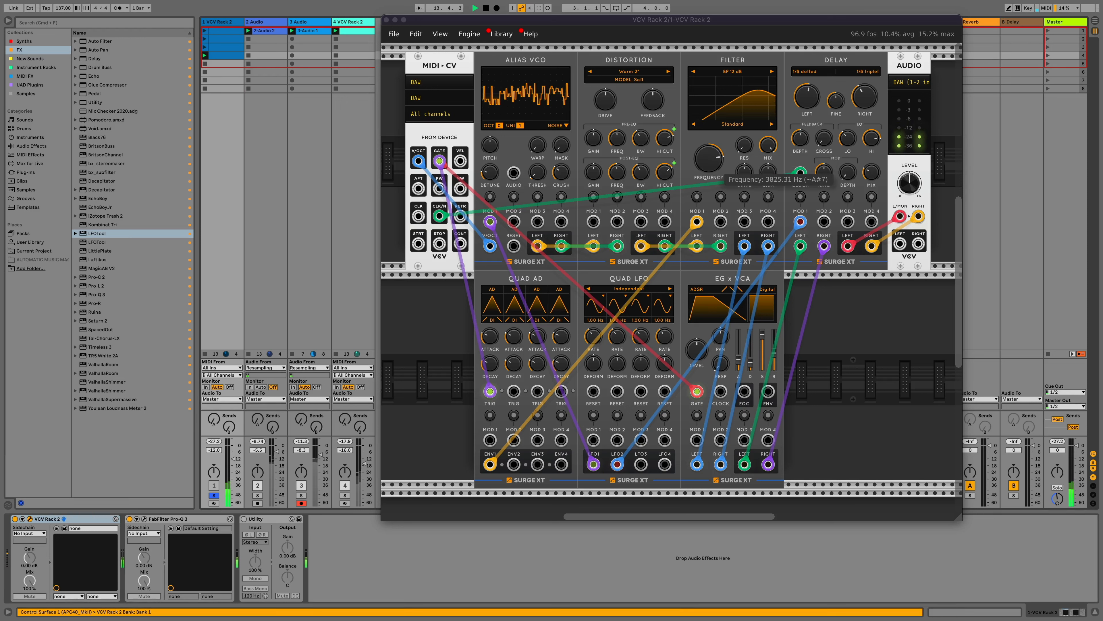
Add LFOTool to the VCV Rack track, set its volume routing amount to 40 and raise the middle curve point to full height
{"action": "double_click", "coordinate": [97, 233]}
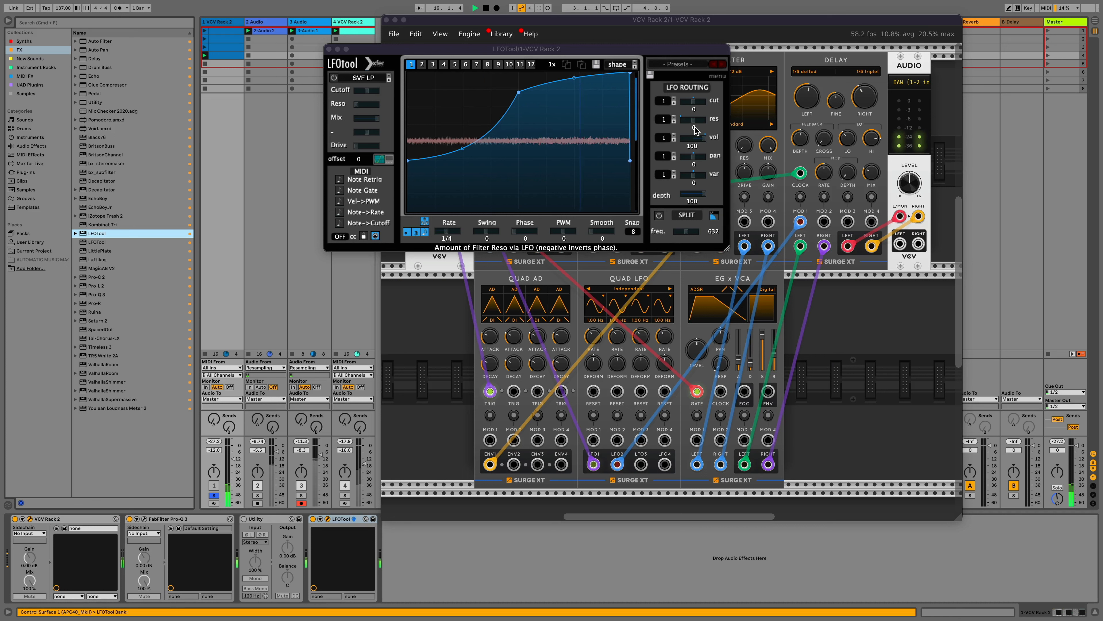
{"action": "left_click_drag", "start_coordinate": [703, 138], "coordinate": [630, 210]}
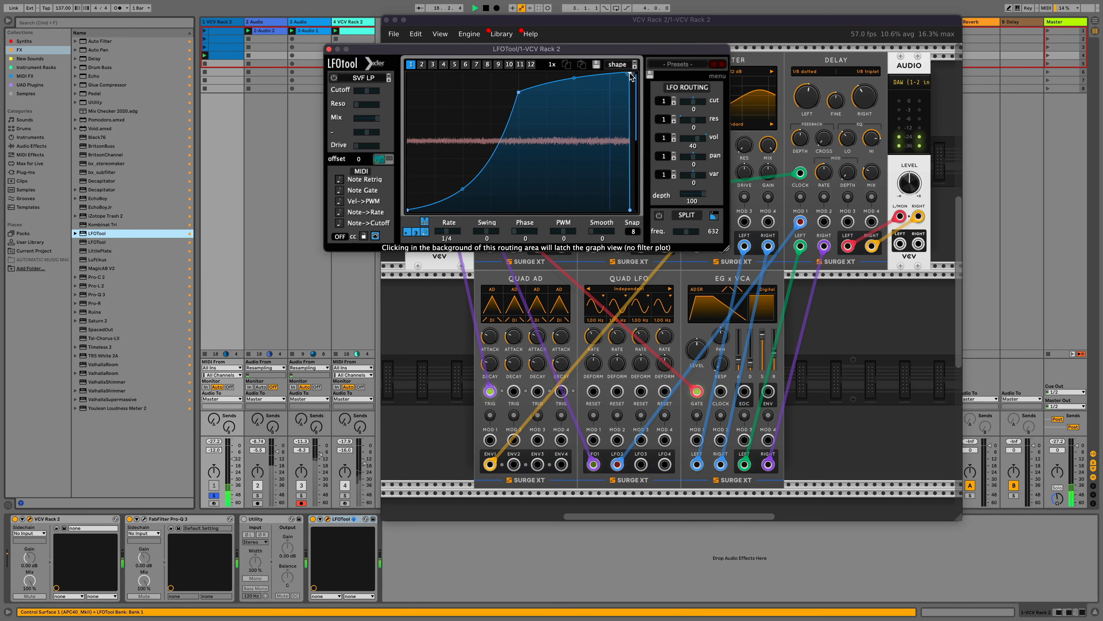
{"action": "left_click_drag", "start_coordinate": [518, 92], "coordinate": [518, 73]}
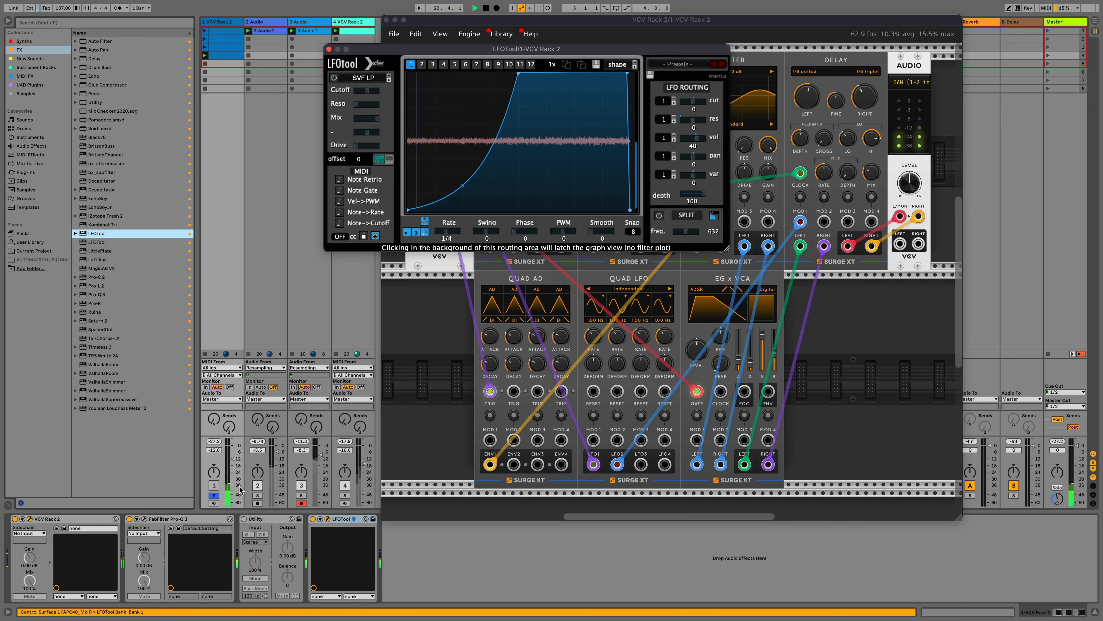
Unsolo the VCV Rack track and adjust its volume against the other tracks
{"action": "left_click", "coordinate": [213, 495]}
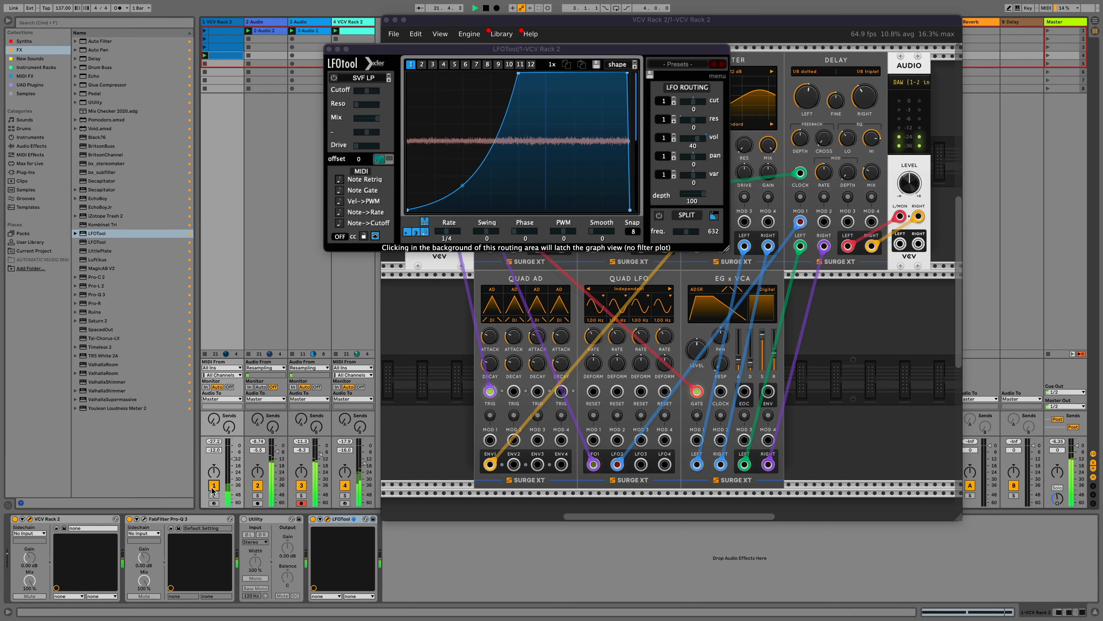
{"action": "left_click_drag", "start_coordinate": [227, 491], "coordinate": [233, 468]}
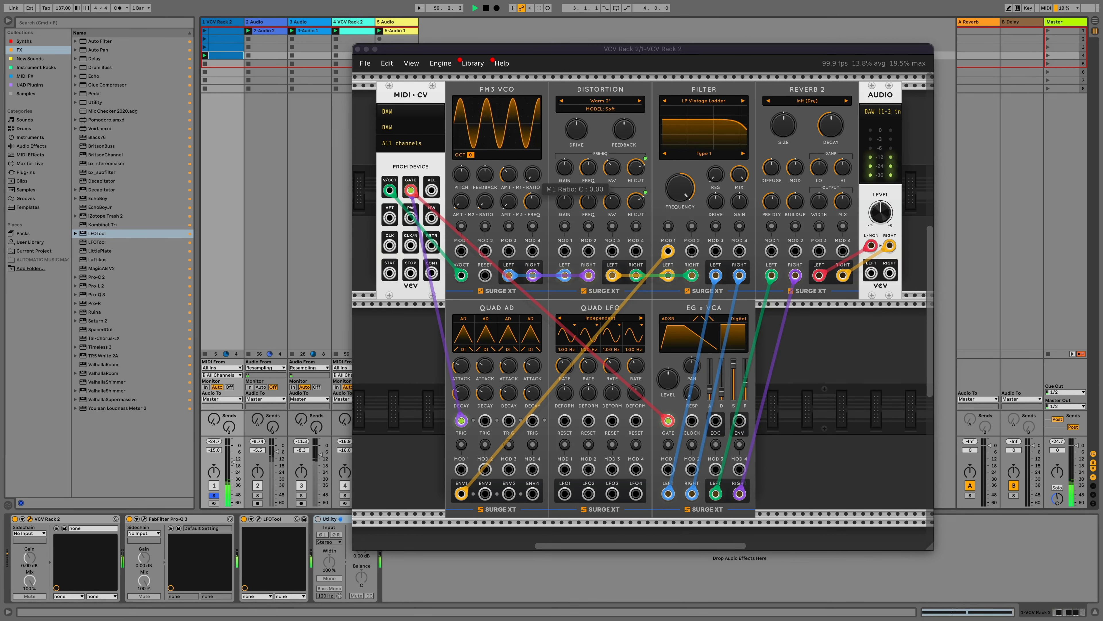
Adjust the FM3 VCO's M1 ratio and set its M2 amount to about 8.36 % and M3 amount to about 1.09 %
{"action": "left_click_drag", "start_coordinate": [533, 174], "coordinate": [532, 170]}
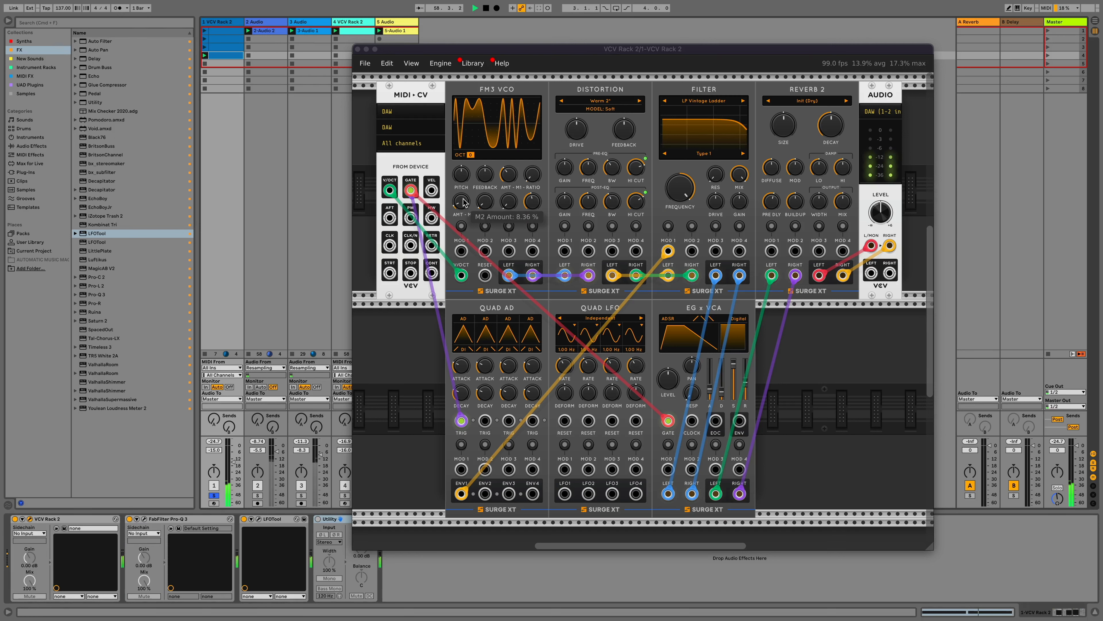
{"action": "left_click_drag", "start_coordinate": [462, 200], "coordinate": [509, 206]}
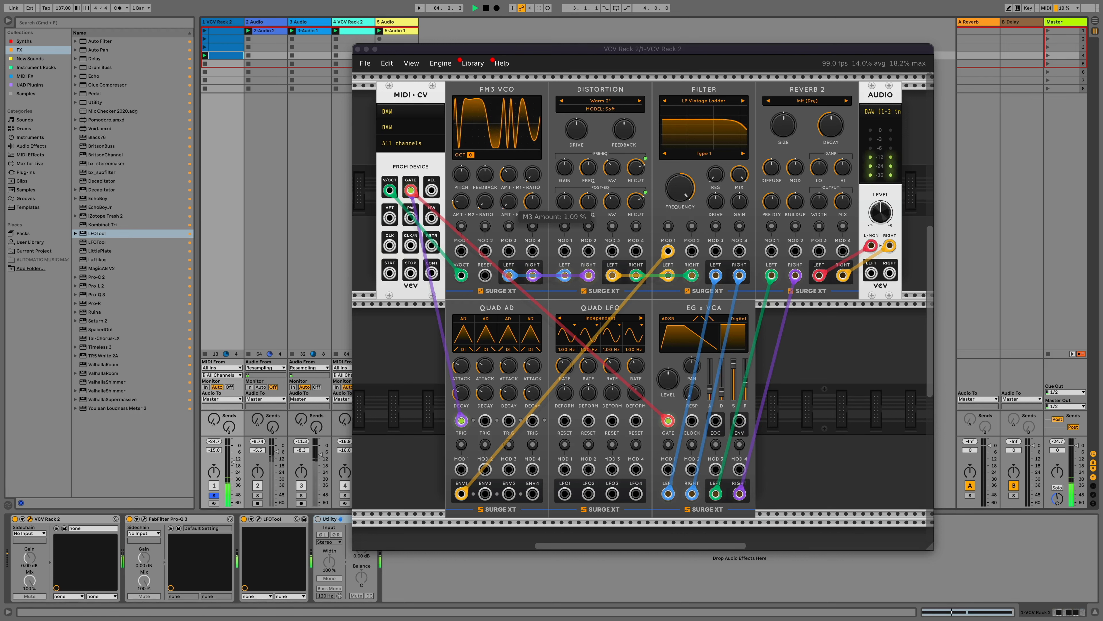
Patch Quad LFO outputs 1 to 3 into the FM3 VCO's Mod 1 to Mod 3 inputs and assign Mod 1 to M1 amount
{"action": "left_click_drag", "start_coordinate": [565, 493], "coordinate": [461, 251]}
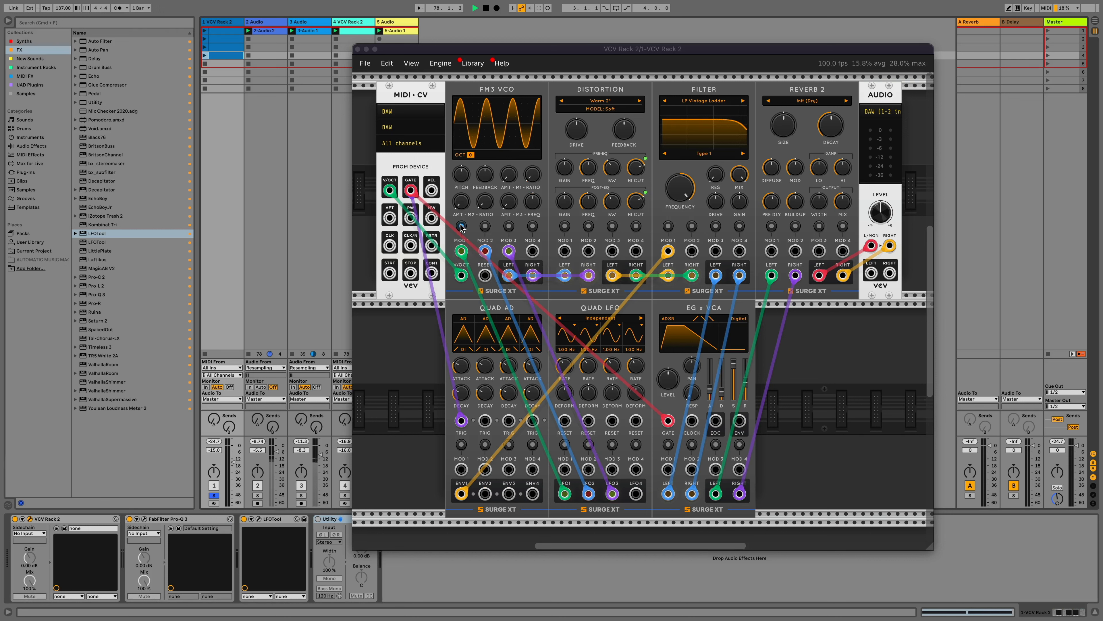
{"action": "left_click", "coordinate": [461, 226]}
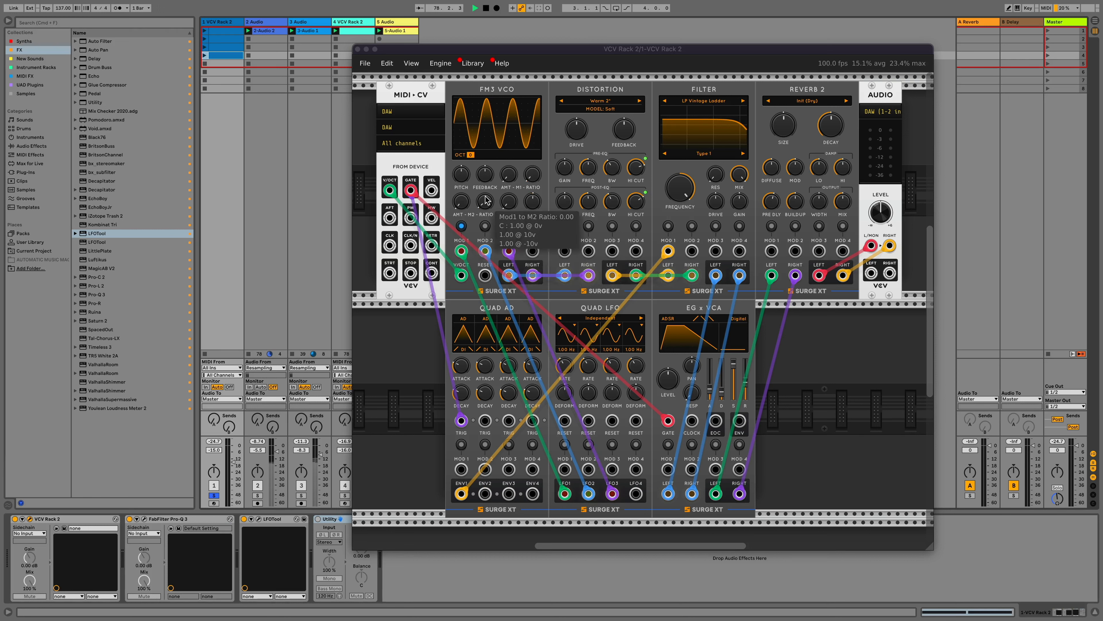
{"action": "left_click_drag", "start_coordinate": [507, 180], "coordinate": [507, 171]}
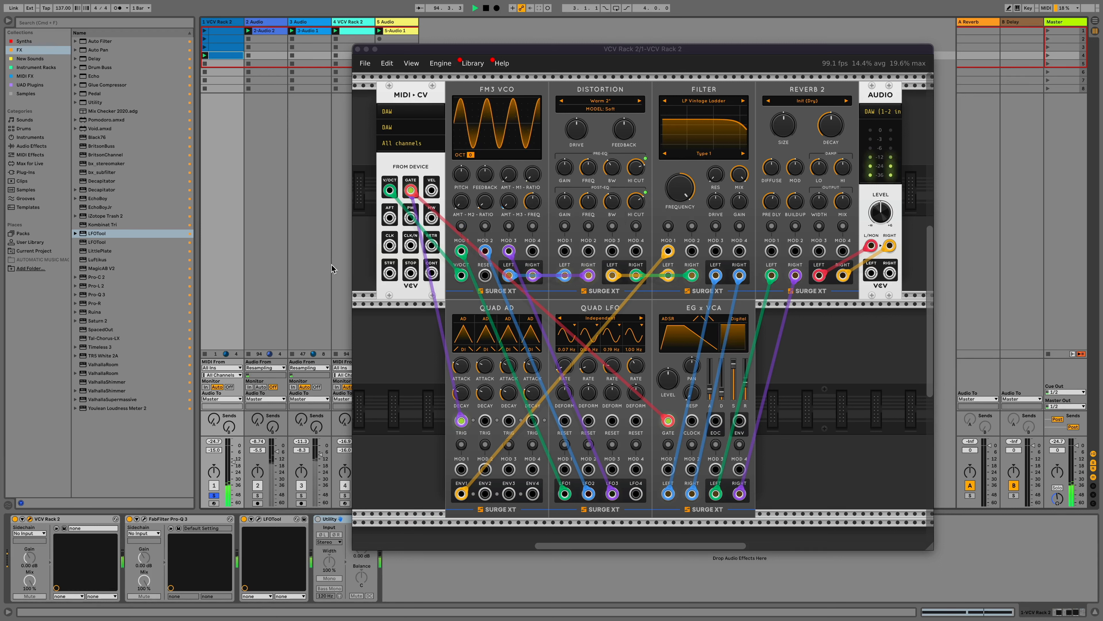
Set the FM3 VCO's M2 amount to about 7.38 % and M1 amount to about 13.24 %, and unsolo the track
{"action": "mouse_move", "coordinate": [463, 205]}
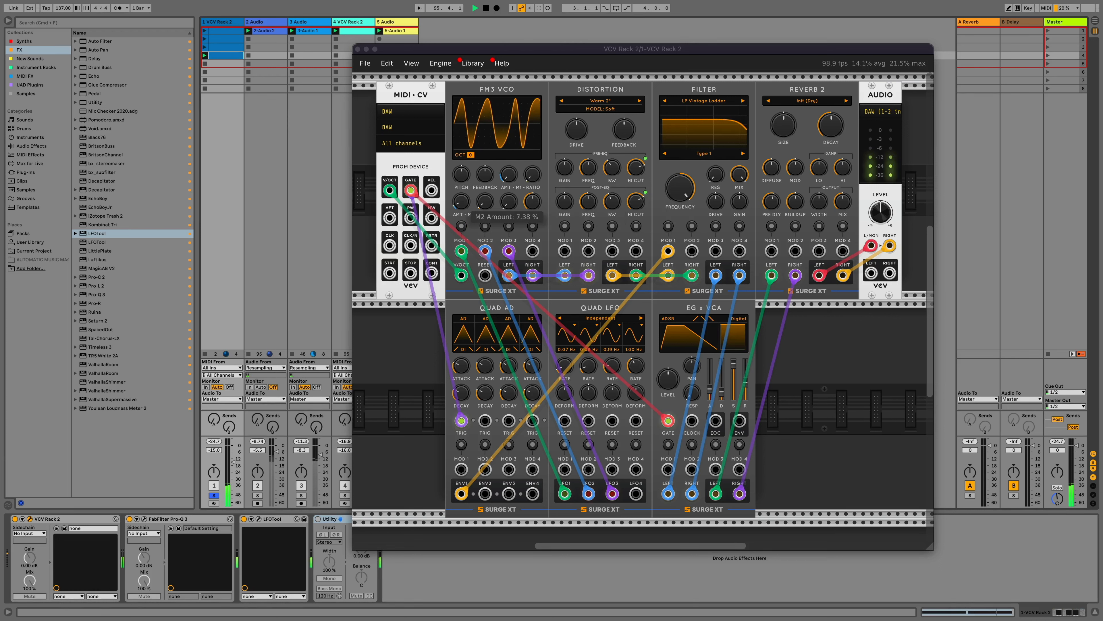
{"action": "mouse_move", "coordinate": [511, 172]}
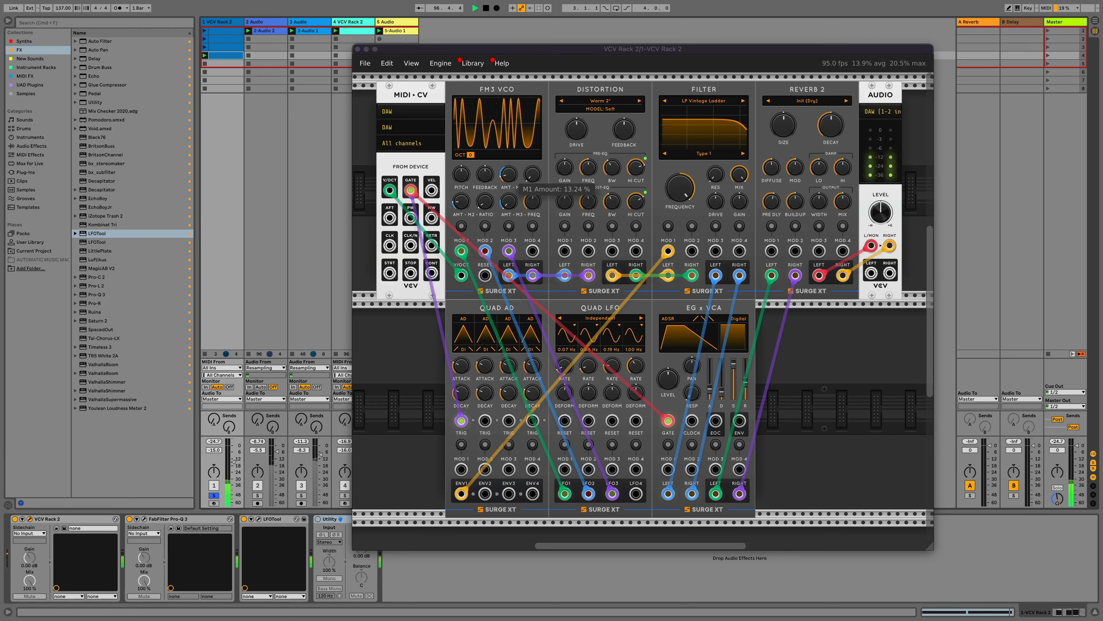
{"action": "mouse_move", "coordinate": [507, 201]}
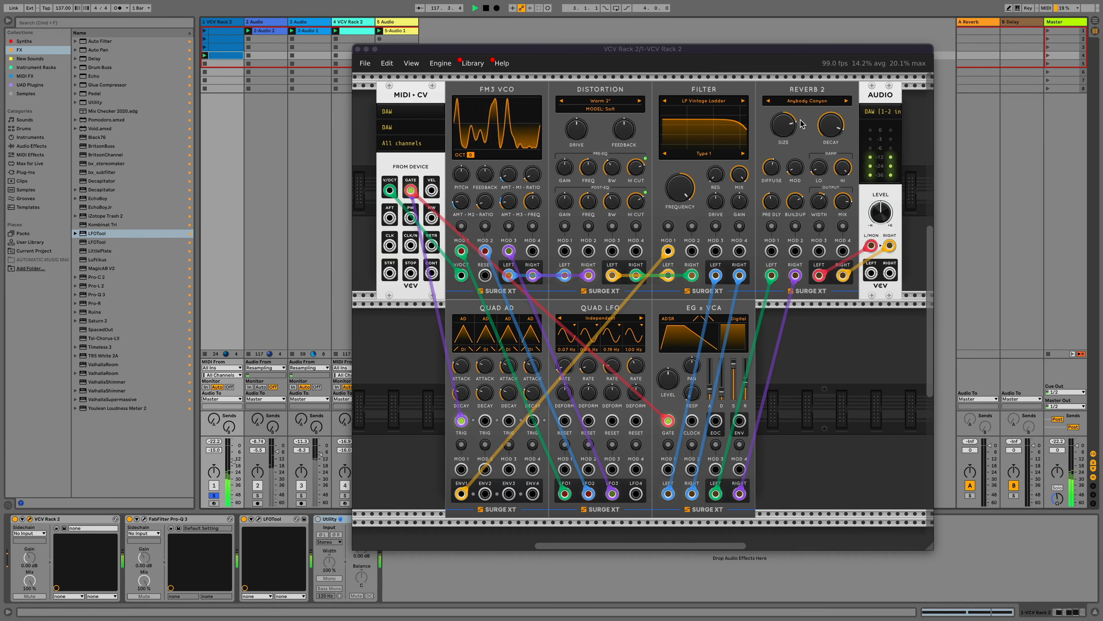
{"action": "left_click", "coordinate": [215, 495]}
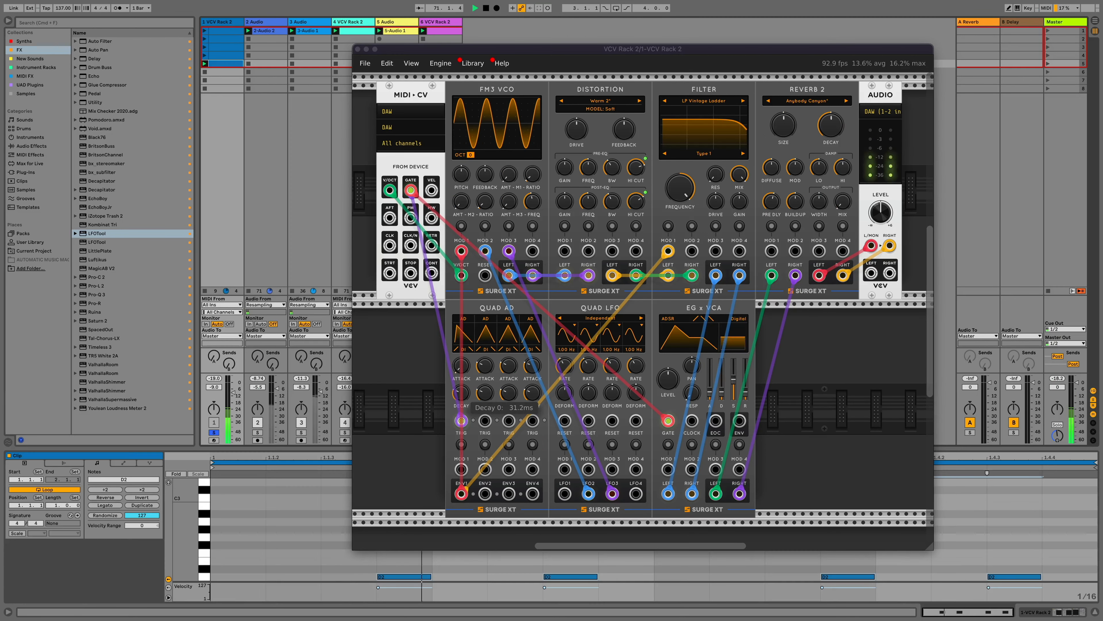
Assign the FM3 VCO's Mod 1 envelope input to M1 amount at about 29.6 % and to M2 amount by a small depth
{"action": "left_click", "coordinate": [461, 225]}
{"action": "left_click_drag", "start_coordinate": [505, 179], "coordinate": [505, 161]}
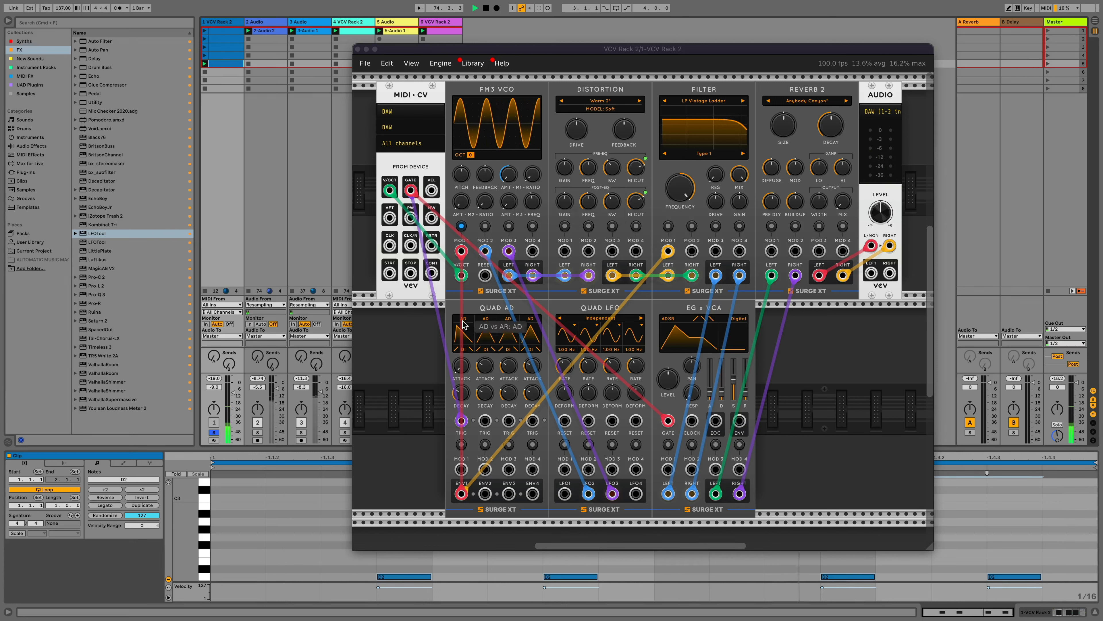
{"action": "mouse_move", "coordinate": [460, 395]}
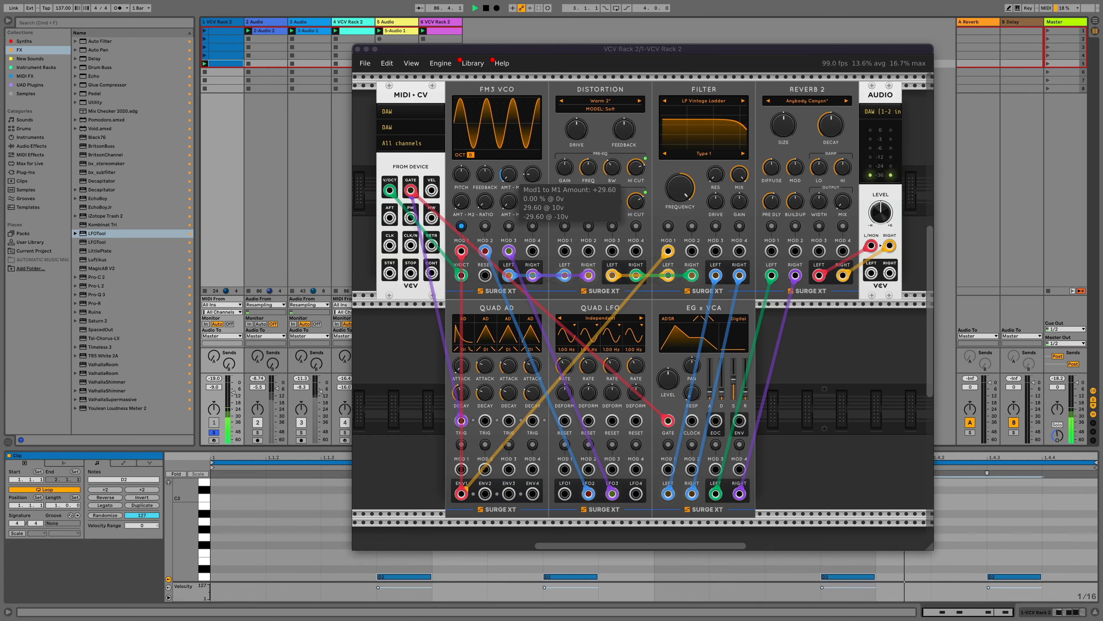
{"action": "left_click_drag", "start_coordinate": [508, 174], "coordinate": [509, 184]}
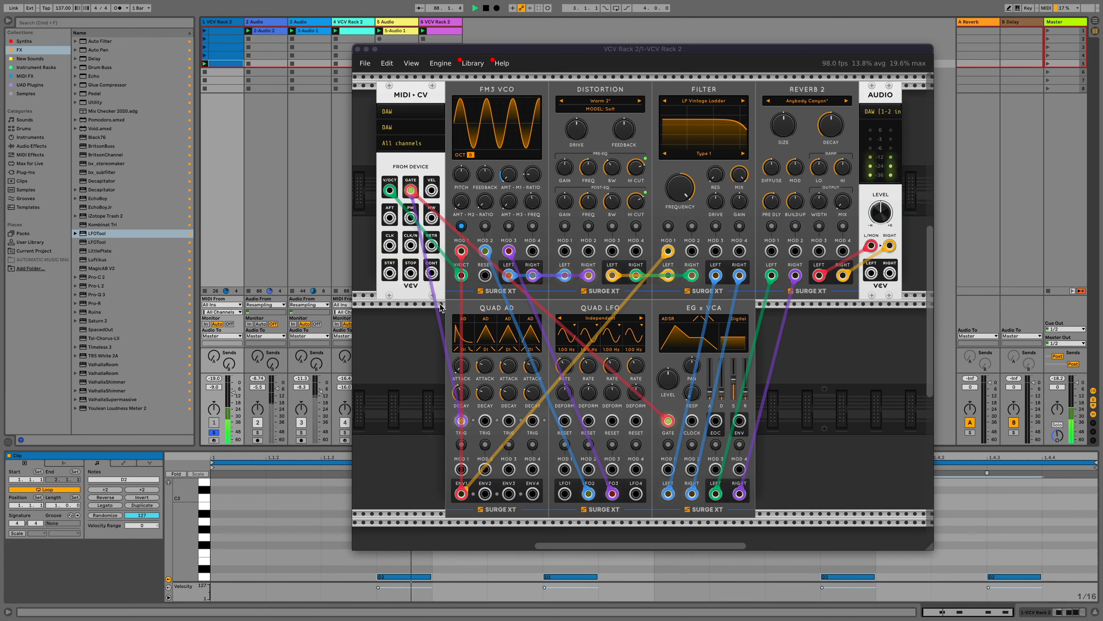
{"action": "left_click_drag", "start_coordinate": [461, 201], "coordinate": [461, 199]}
Lower the Vintage Ladder filter's cutoff frequency, add slight resonance, and edit the Filter's Mod 1 modulation
{"action": "left_click_drag", "start_coordinate": [681, 192], "coordinate": [715, 191]}
{"action": "left_click", "coordinate": [668, 226]}
{"action": "left_click", "coordinate": [668, 226]}
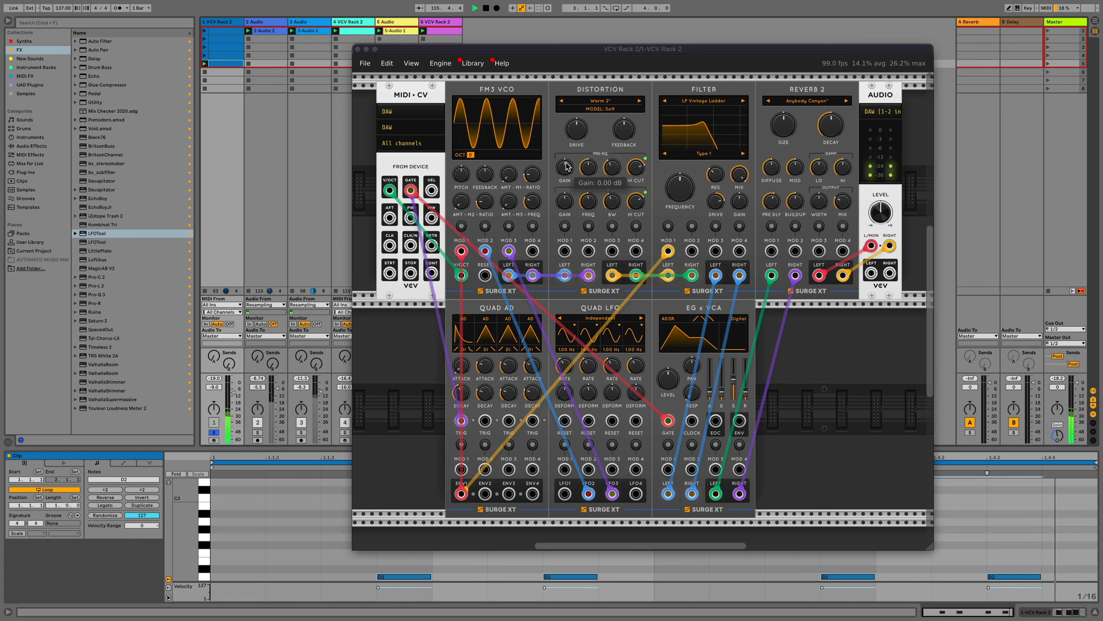
Set the Distortion's drive to about 11.36 dB and the FM3 VCO's octave shift to -1
{"action": "left_click_drag", "start_coordinate": [576, 129], "coordinate": [576, 116]}
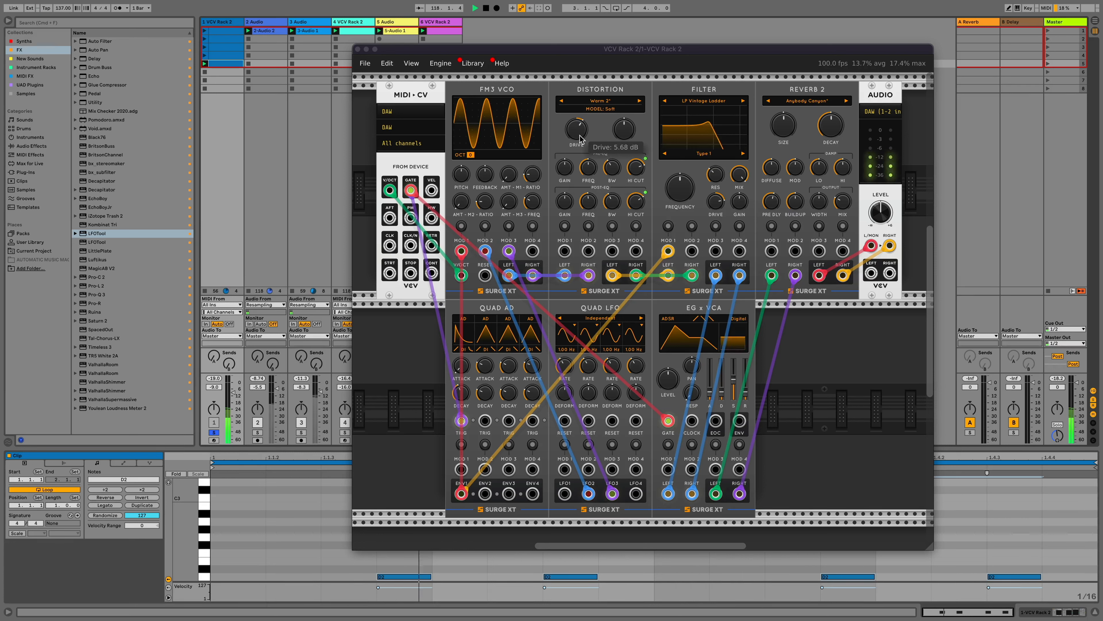
{"action": "left_click", "coordinate": [463, 157]}
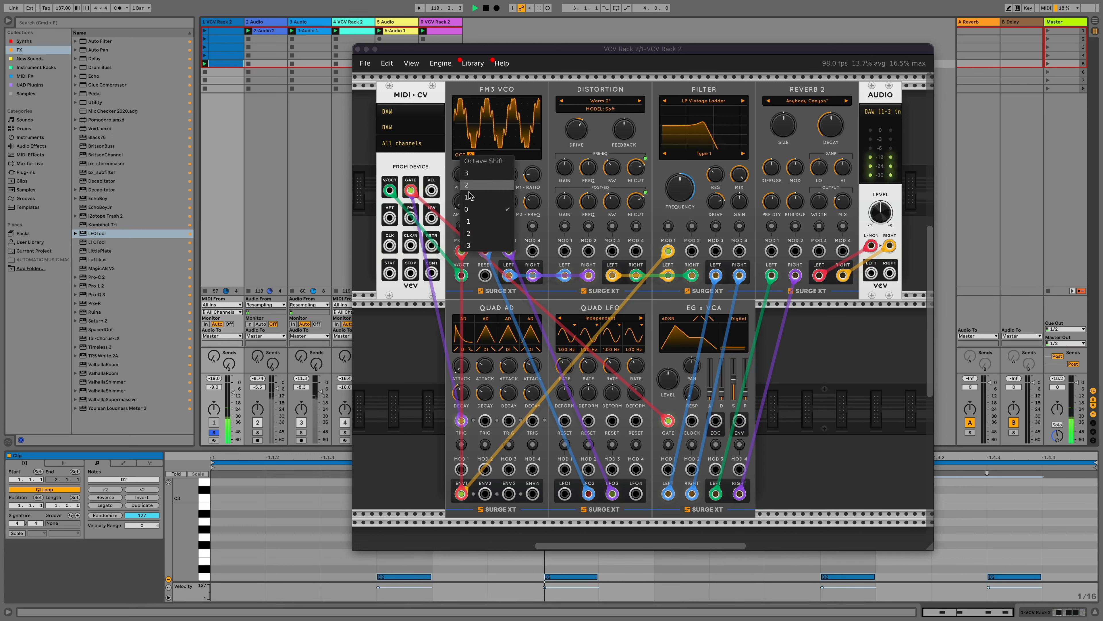
{"action": "left_click", "coordinate": [465, 221]}
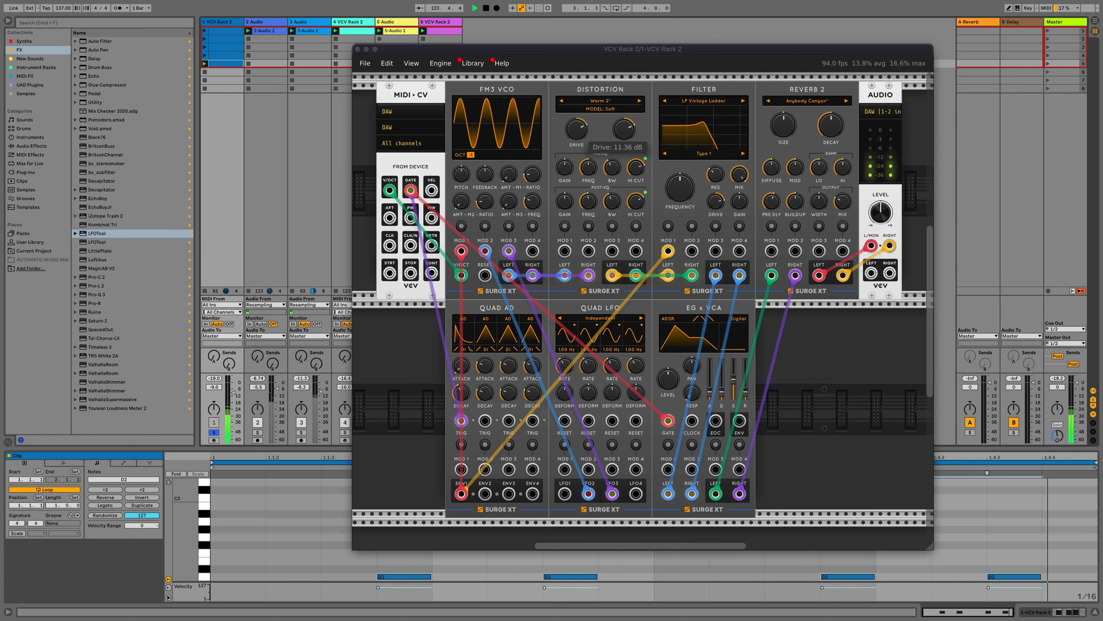
Unsolo the VCV Rack track, restart playback and raise the track's volume while listening to the full mix
{"action": "left_click", "coordinate": [215, 423]}
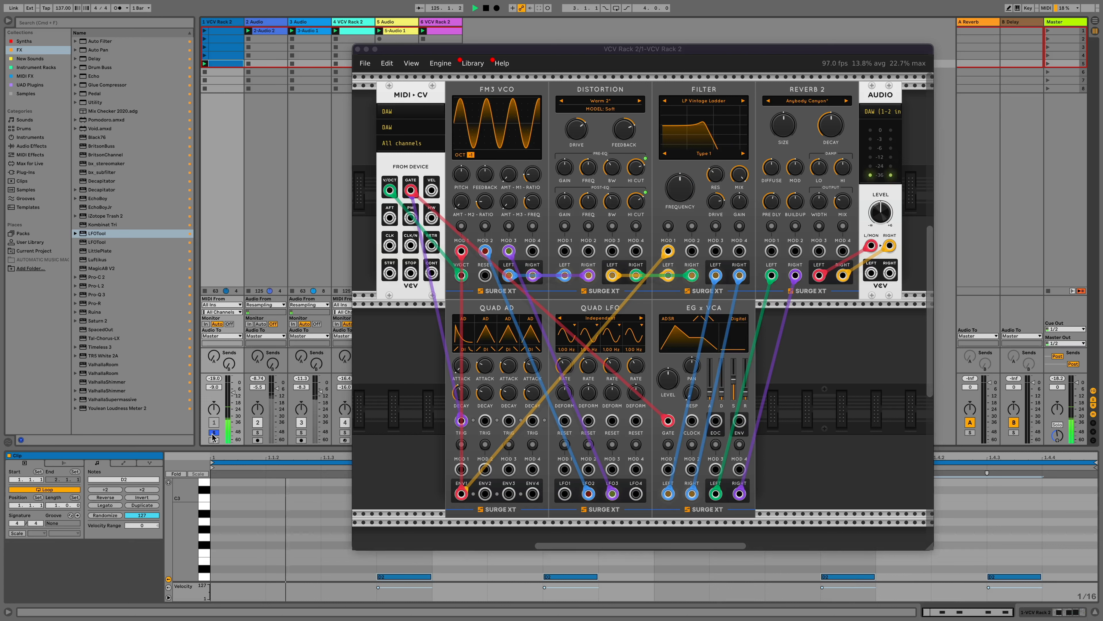
{"action": "left_click", "coordinate": [213, 433]}
{"action": "key", "text": "space"}
{"action": "key", "text": "space"}
{"action": "left_click_drag", "start_coordinate": [234, 396], "coordinate": [233, 388]}
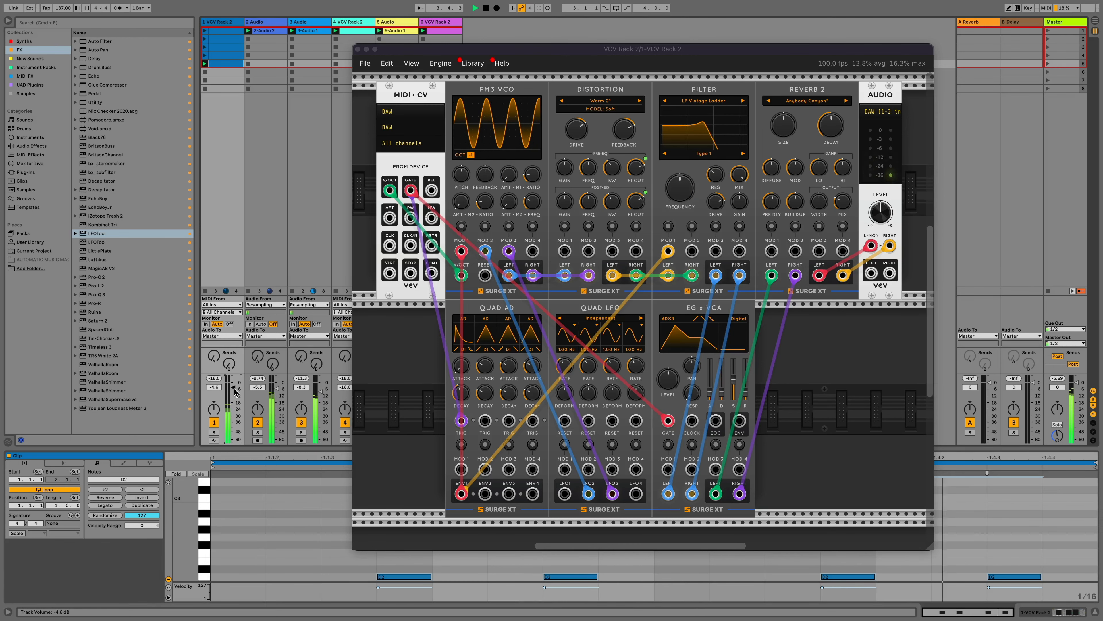
{"action": "key", "text": "space"}
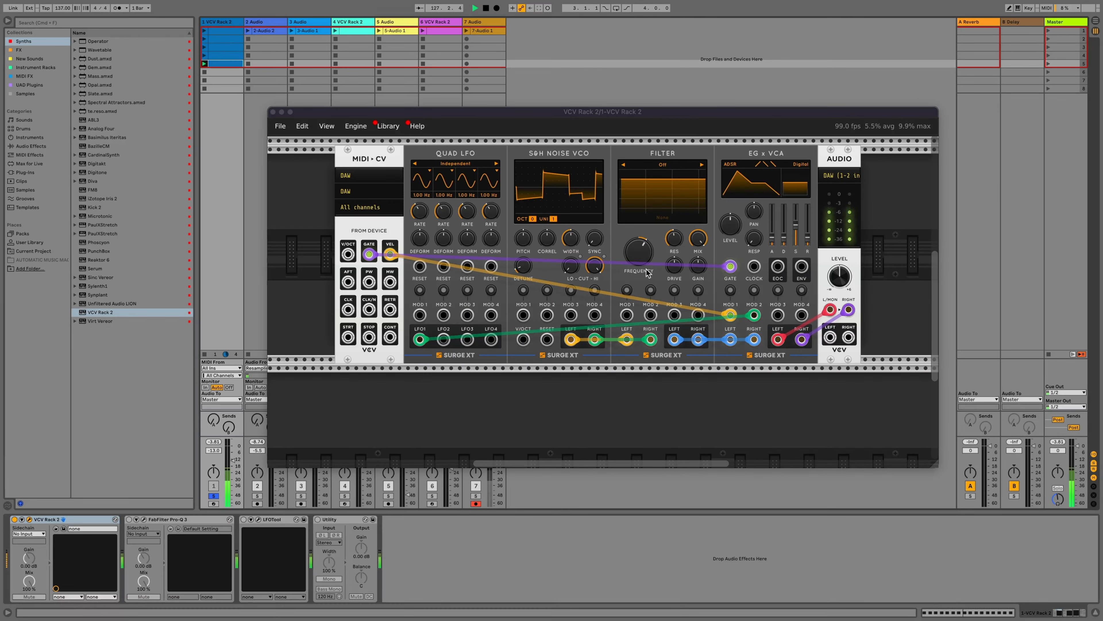
Raise the S&H Noise VCO's sync and enable its low and high cuts, with high cut at about 313 Hz and low cut raised
{"action": "left_click_drag", "start_coordinate": [595, 244], "coordinate": [594, 187]}
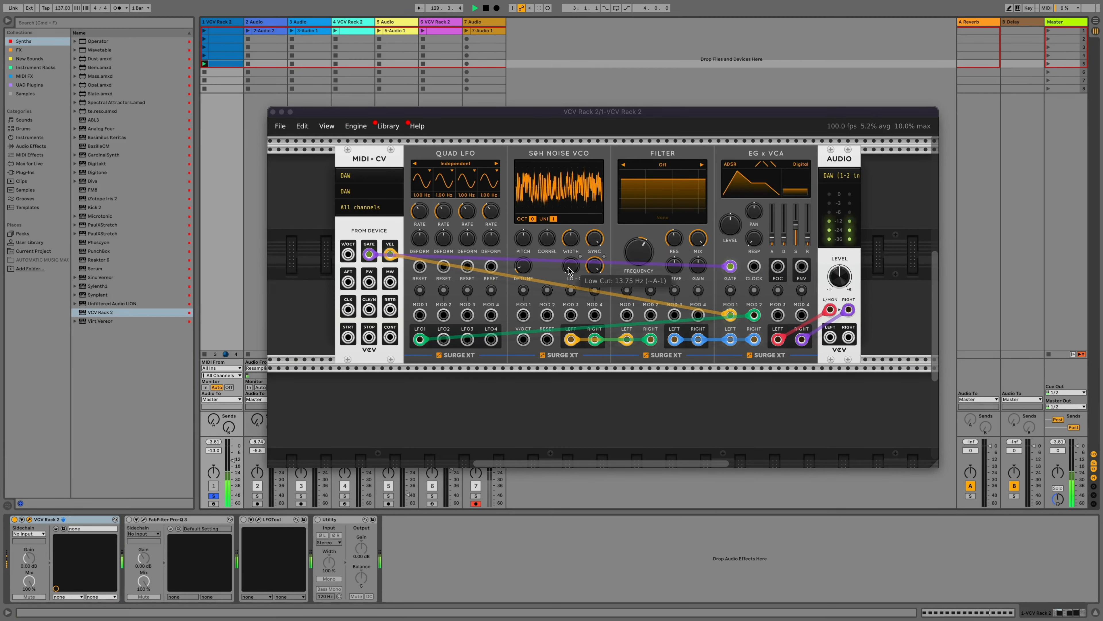
{"action": "left_click_drag", "start_coordinate": [589, 266], "coordinate": [595, 270]}
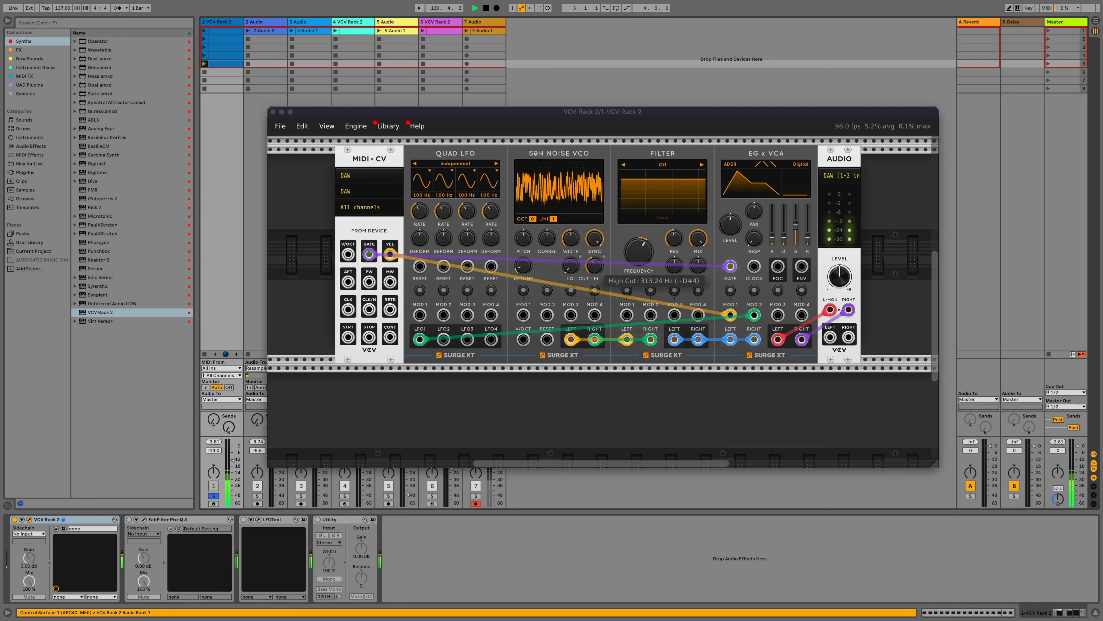
{"action": "left_click", "coordinate": [603, 256]}
{"action": "left_click", "coordinate": [580, 256]}
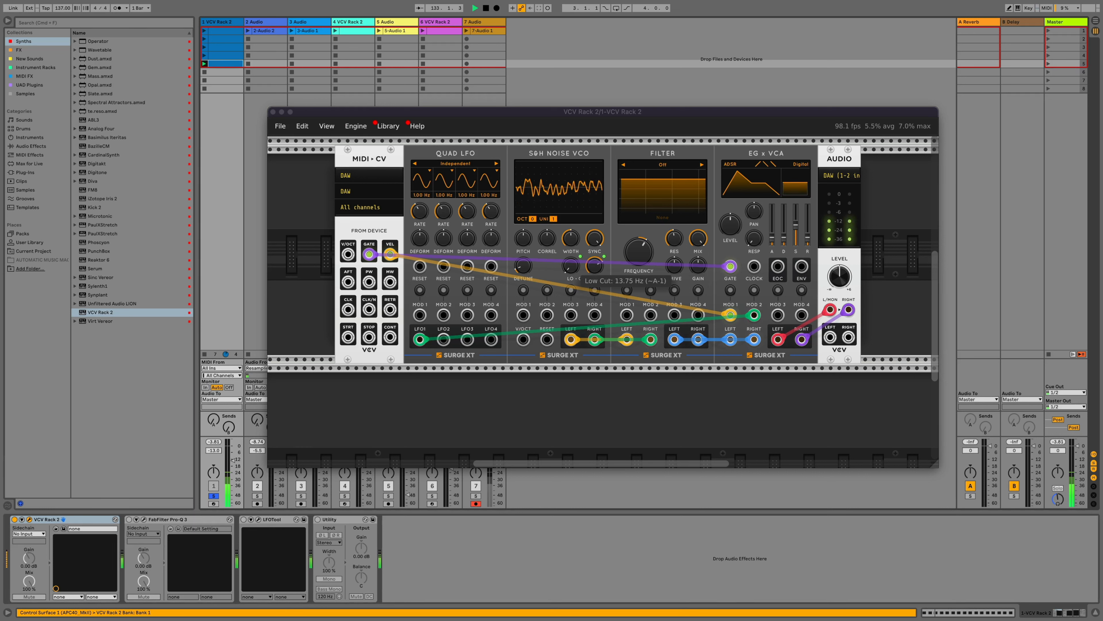
{"action": "left_click_drag", "start_coordinate": [571, 266], "coordinate": [571, 239]}
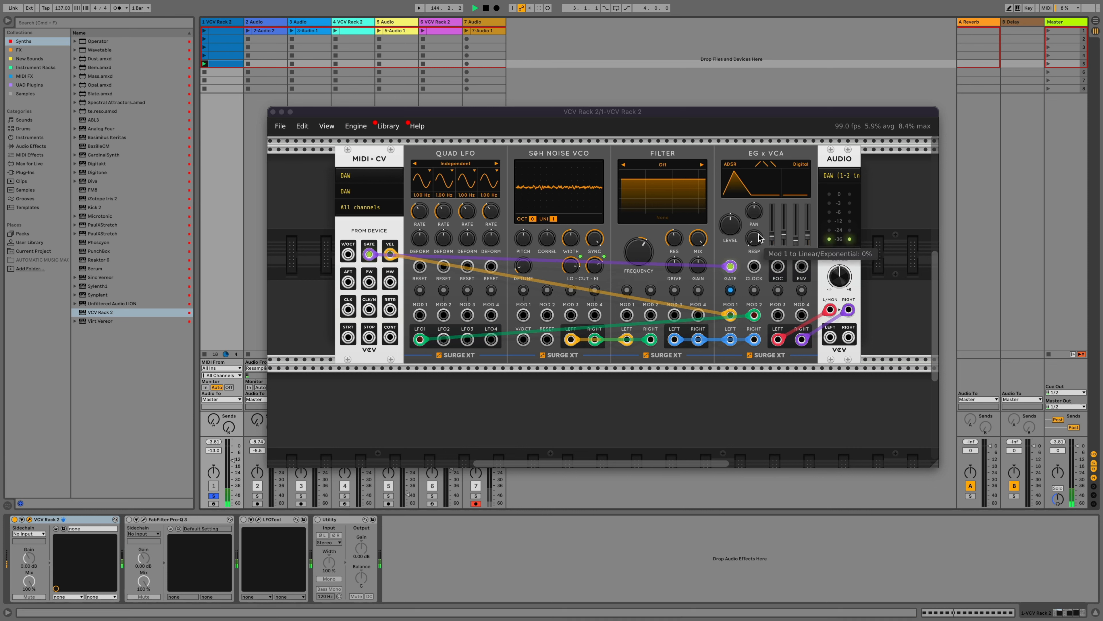
Modulate the EG x VCA's level with Mod 1, and set its decay to about 0.0179 s with Mod 2 modulating it by about 6.2 %
{"action": "left_click_drag", "start_coordinate": [731, 230], "coordinate": [731, 230]}
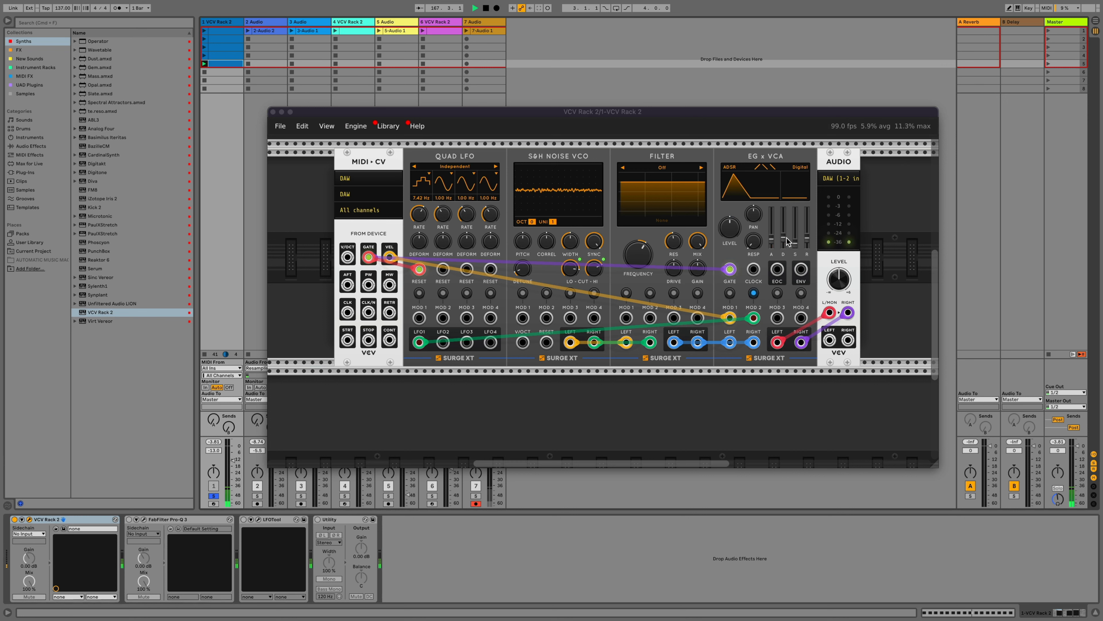
{"action": "left_click_drag", "start_coordinate": [784, 235], "coordinate": [783, 232]}
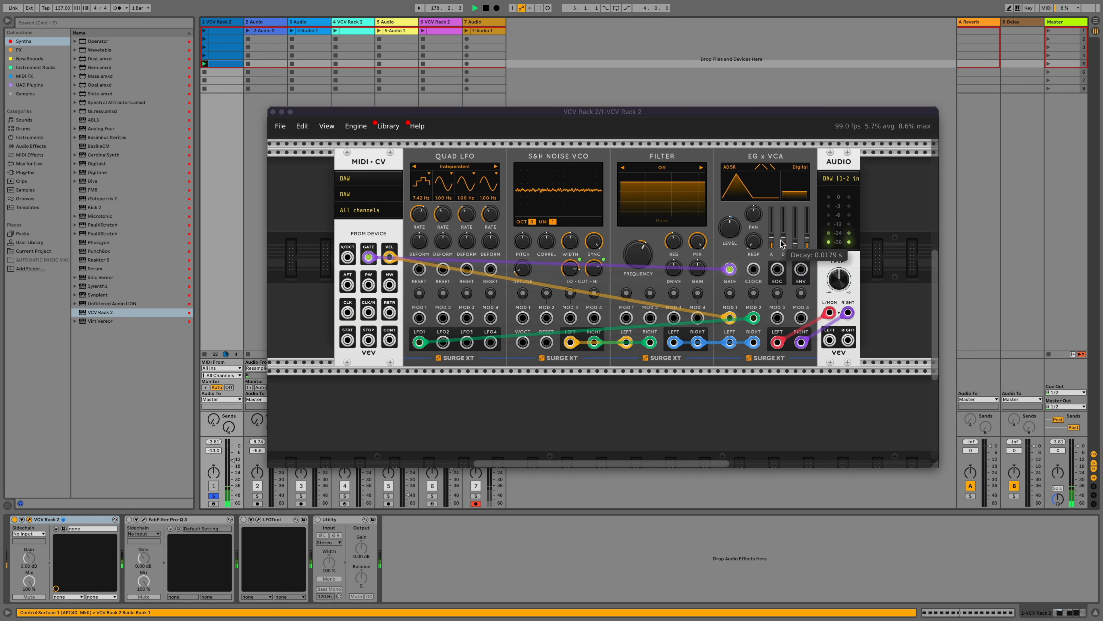
{"action": "left_click", "coordinate": [754, 294]}
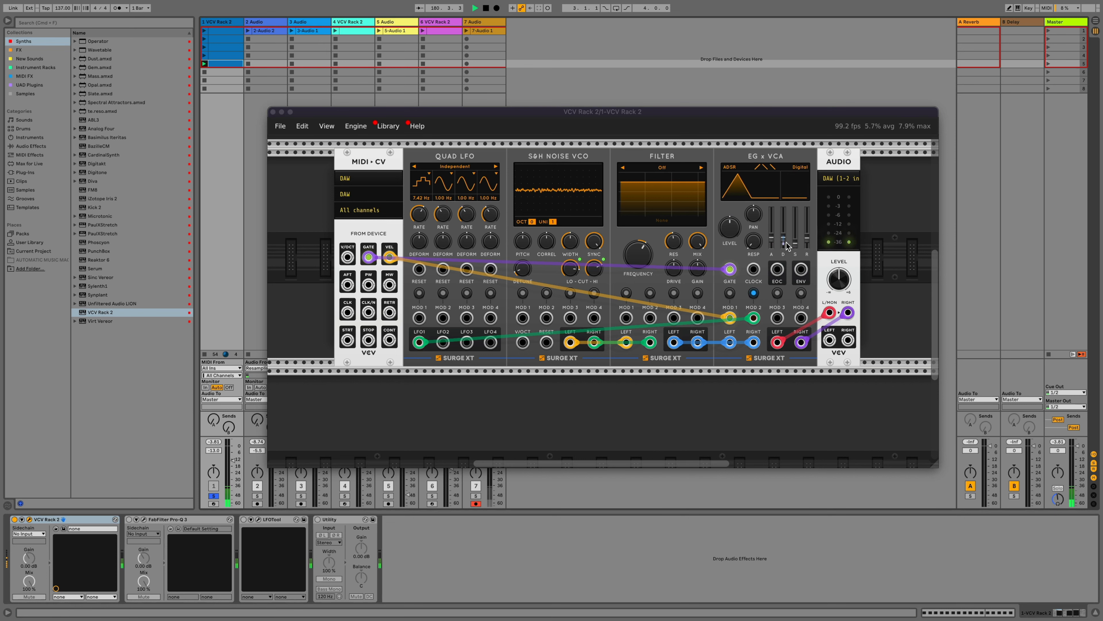
{"action": "left_click_drag", "start_coordinate": [787, 246], "coordinate": [787, 239]}
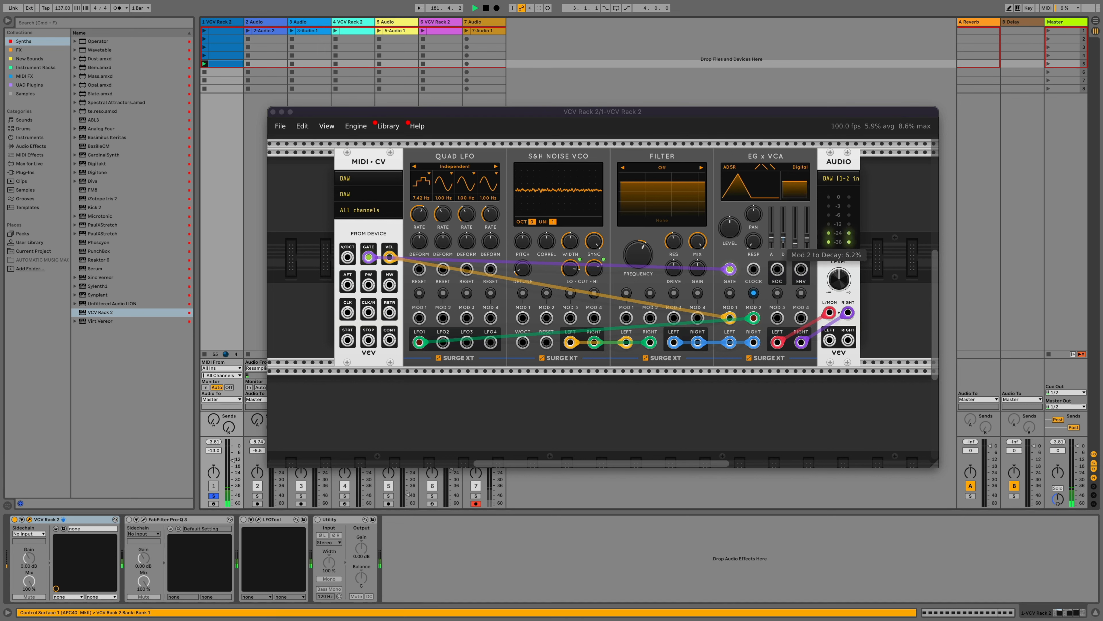
Finish editing the EG x VCA's Mod 2 modulation and fine-tune the S&H Noise VCO's low cut
{"action": "left_click", "coordinate": [755, 293]}
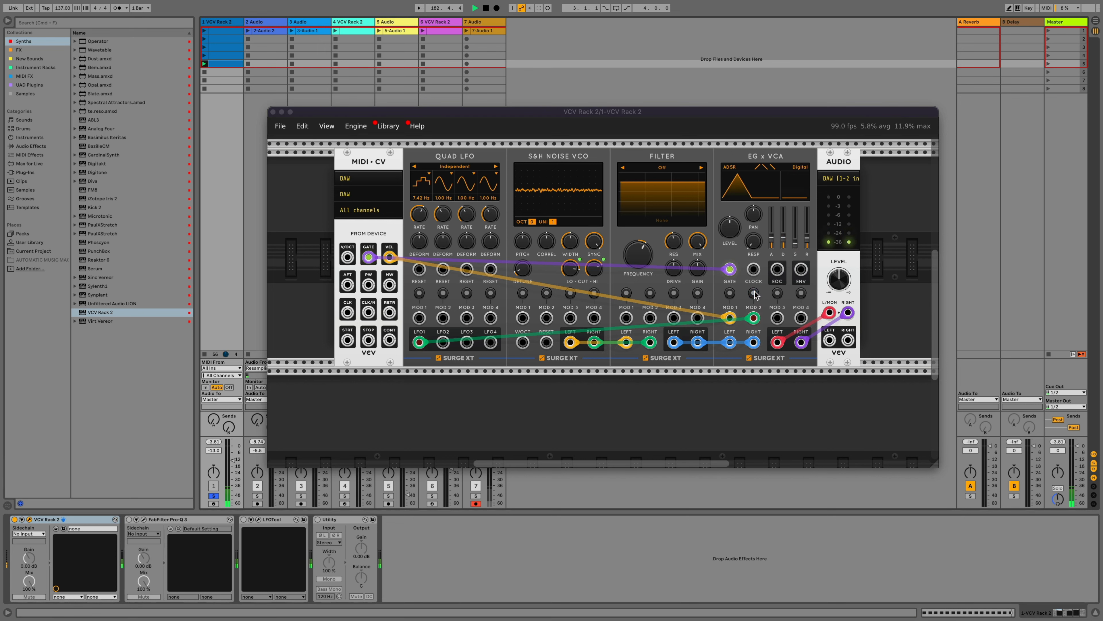
{"action": "left_click_drag", "start_coordinate": [571, 269], "coordinate": [574, 271]}
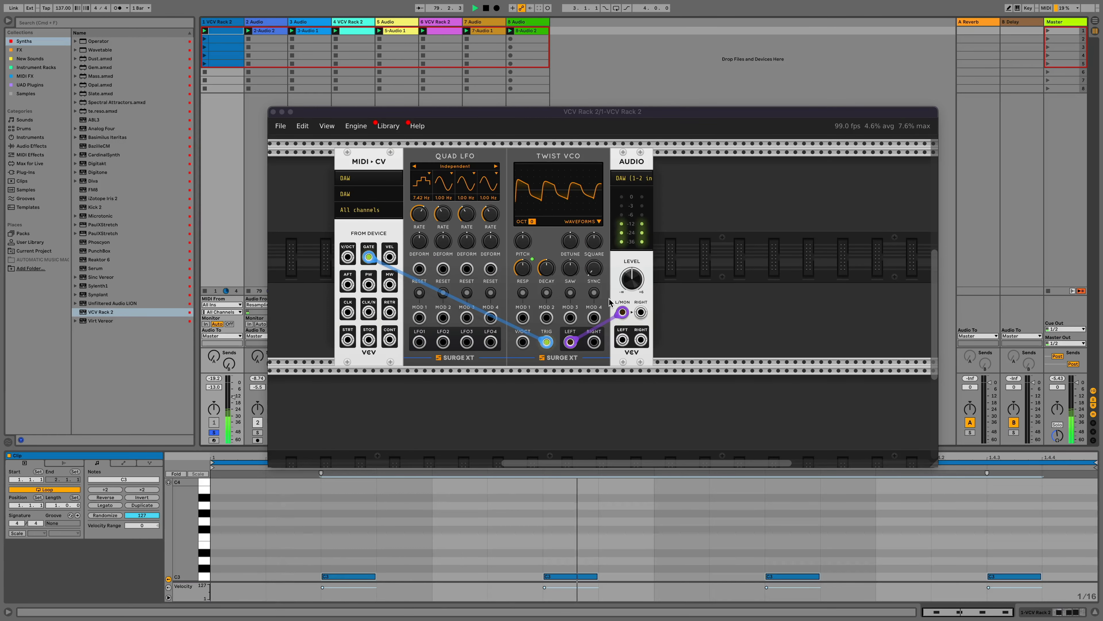
Set the Twist VCO's LPG decay to about 25.83 % and switch its engine to Analog Hi-Hat
{"action": "left_click_drag", "start_coordinate": [548, 271], "coordinate": [548, 307]}
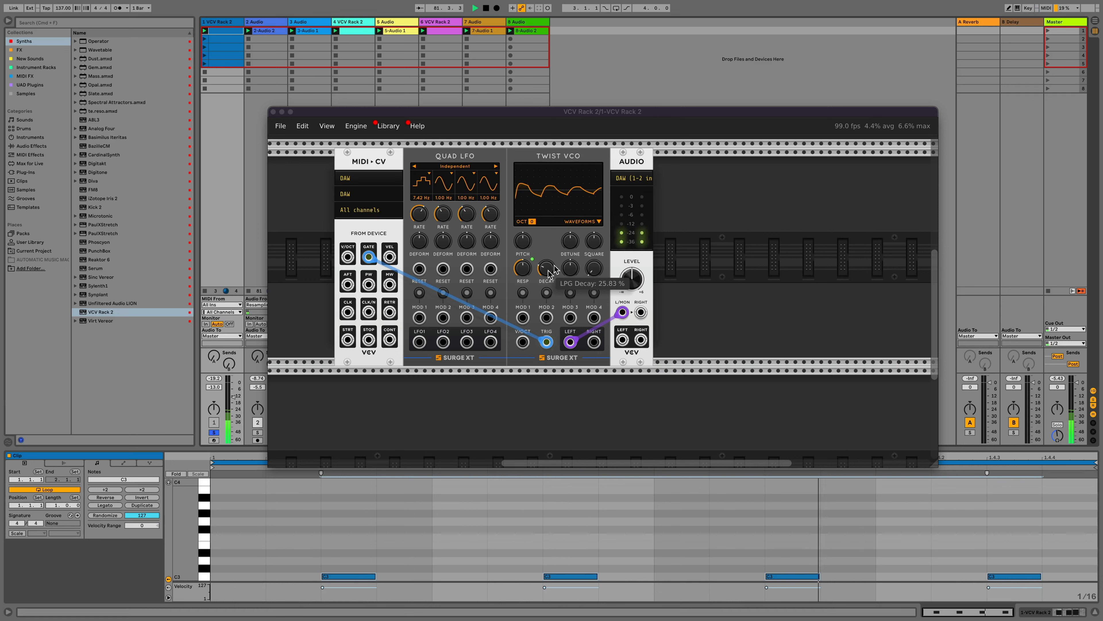
{"action": "left_click", "coordinate": [589, 222]}
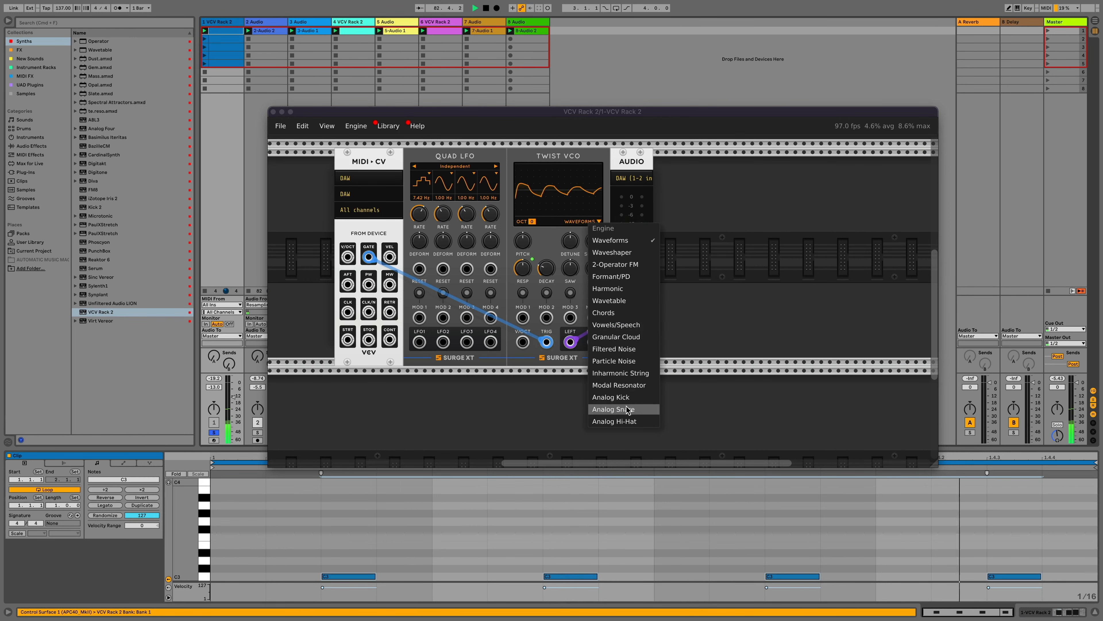
{"action": "left_click", "coordinate": [621, 422]}
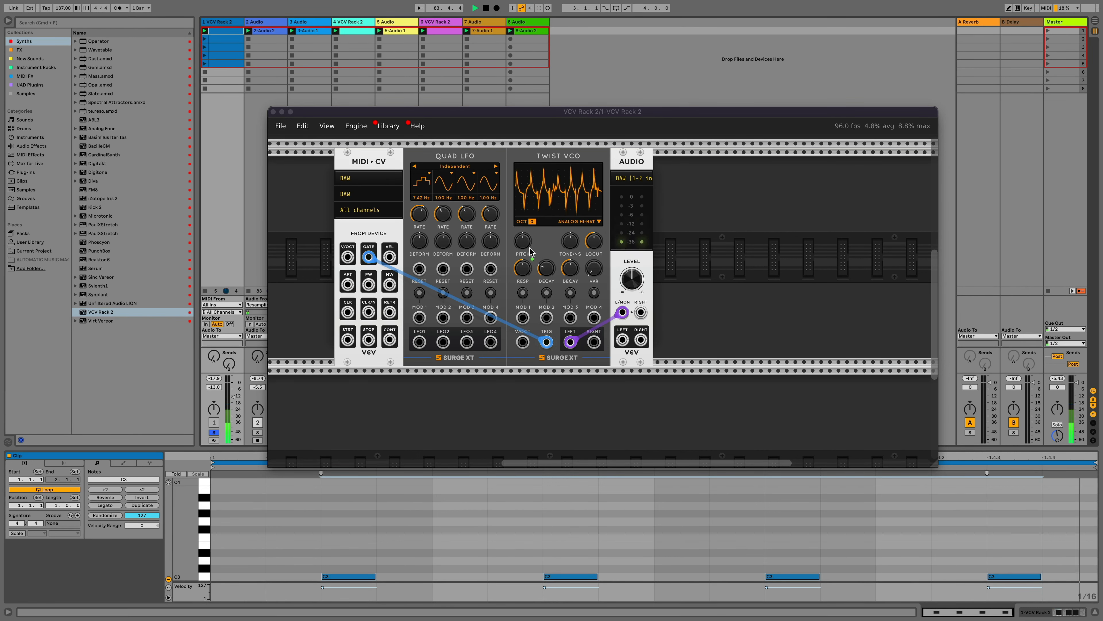
Shape the Twist VCO's hi-hat by adjusting its pitch and decay and setting the low cut to about 86.11 %
{"action": "left_click_drag", "start_coordinate": [523, 244], "coordinate": [570, 268]}
{"action": "left_click_drag", "start_coordinate": [593, 244], "coordinate": [593, 229]}
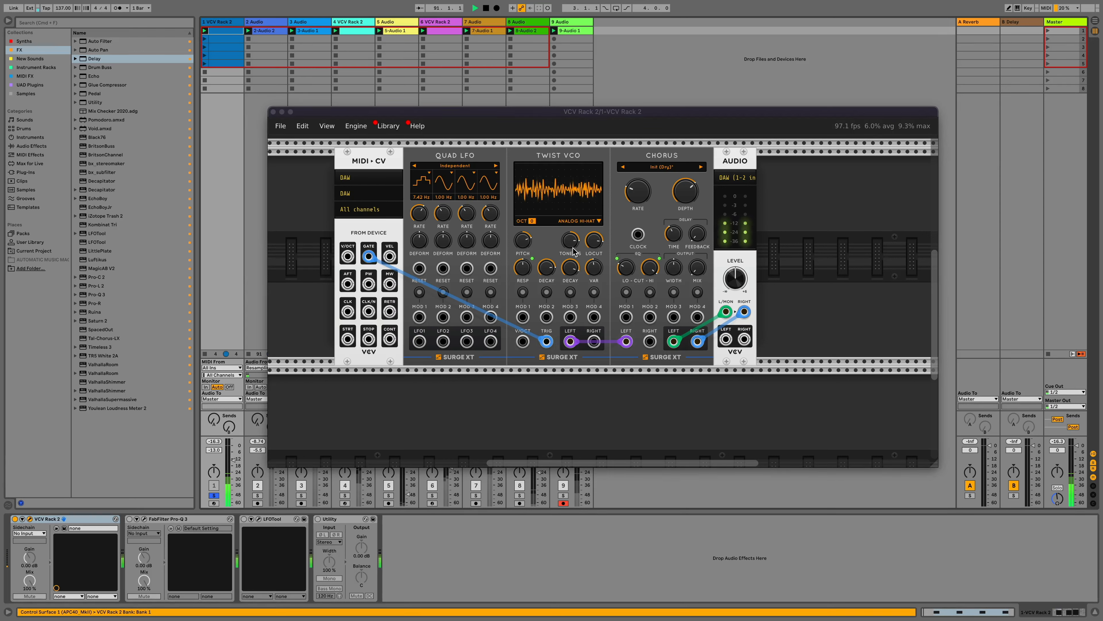
{"action": "mouse_move", "coordinate": [574, 249]}
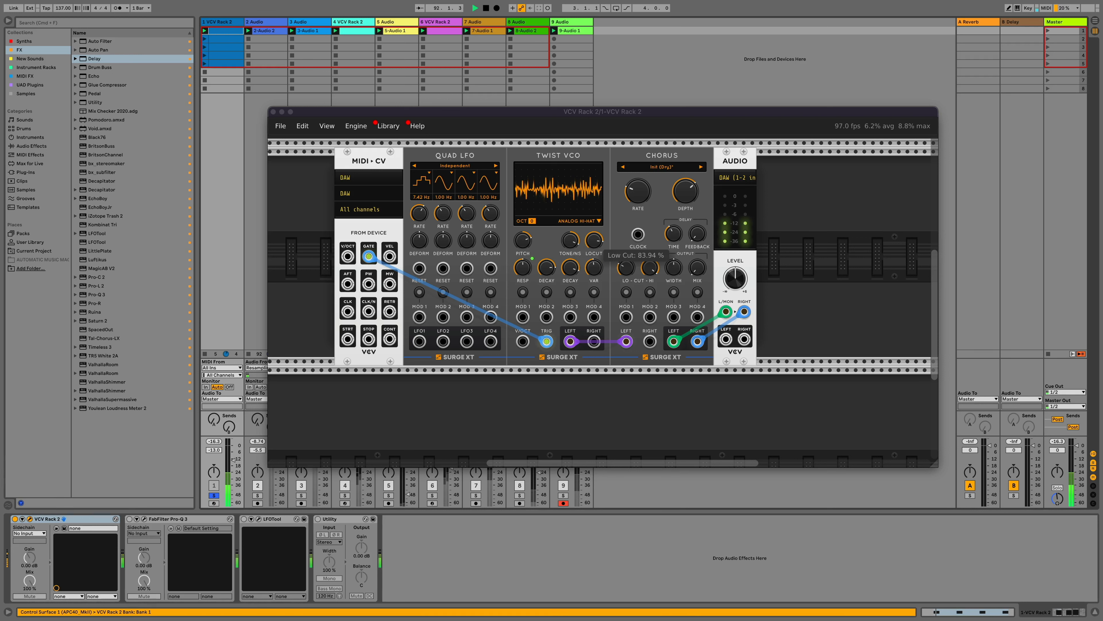
{"action": "left_click_drag", "start_coordinate": [599, 248], "coordinate": [594, 245]}
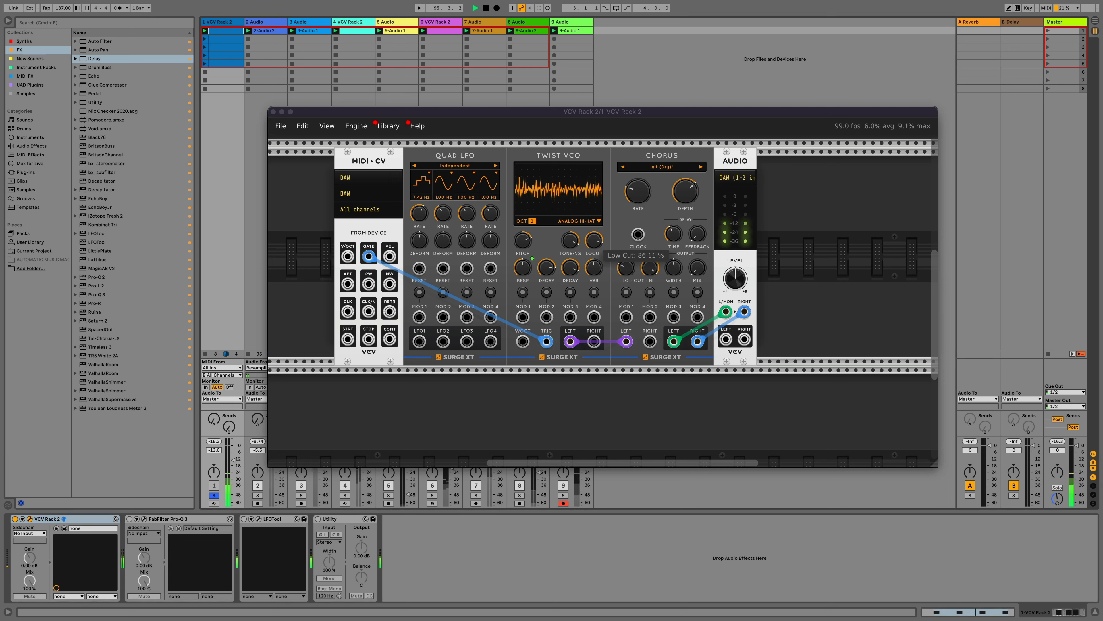
{"action": "left_click_drag", "start_coordinate": [523, 242], "coordinate": [523, 238]}
Audition the Chorus module's Ambient preset and load the Analog Warmth preset instead
{"action": "left_click", "coordinate": [669, 167]}
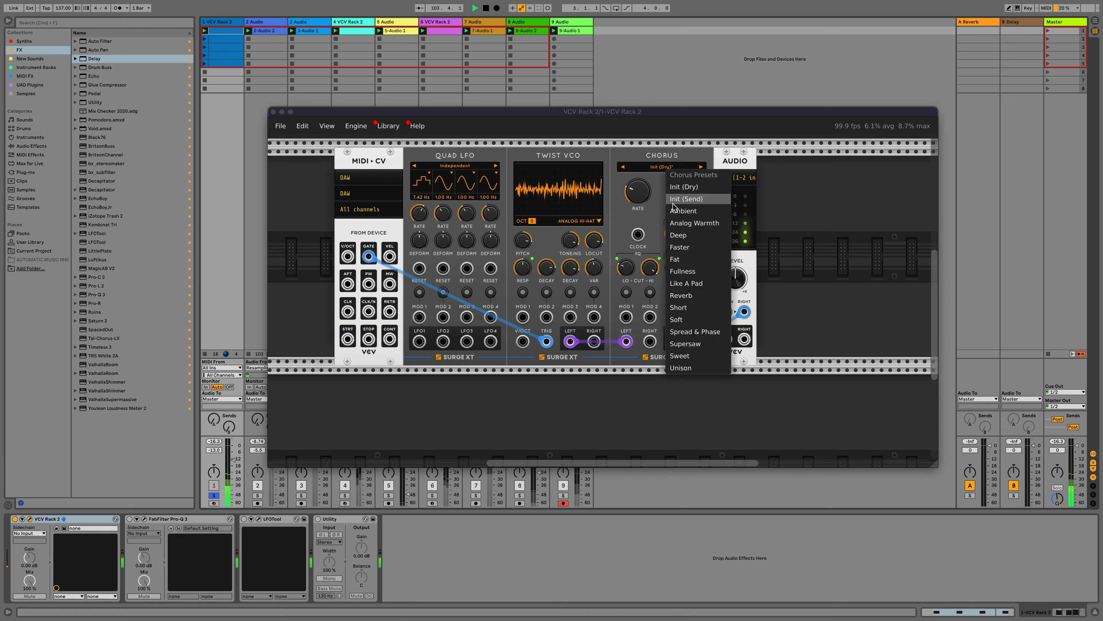
{"action": "left_click", "coordinate": [679, 211]}
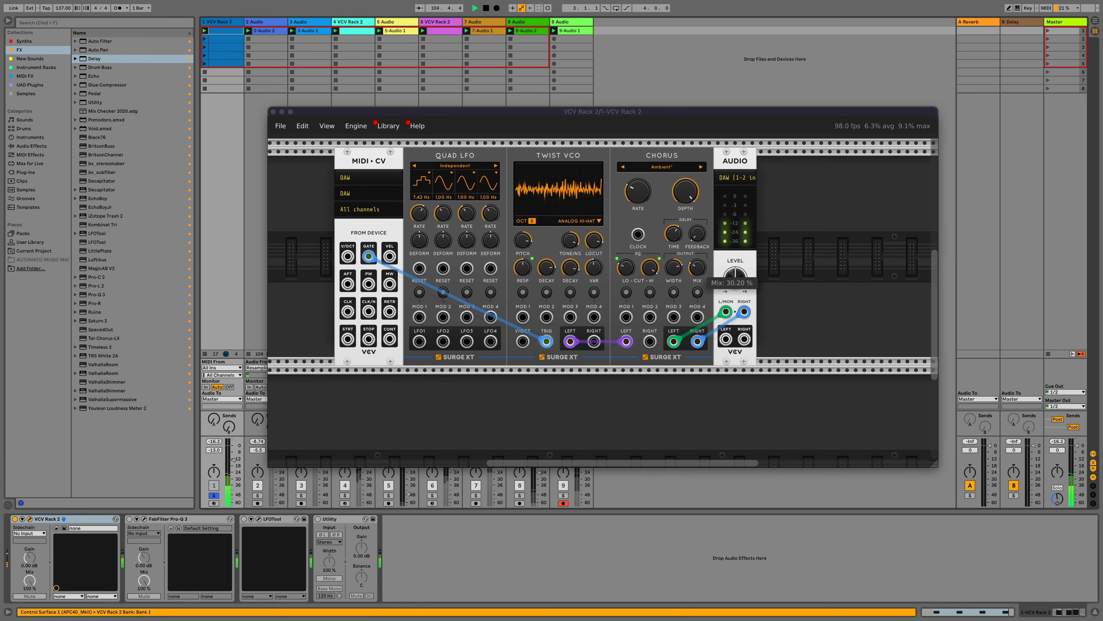
{"action": "left_click", "coordinate": [664, 167]}
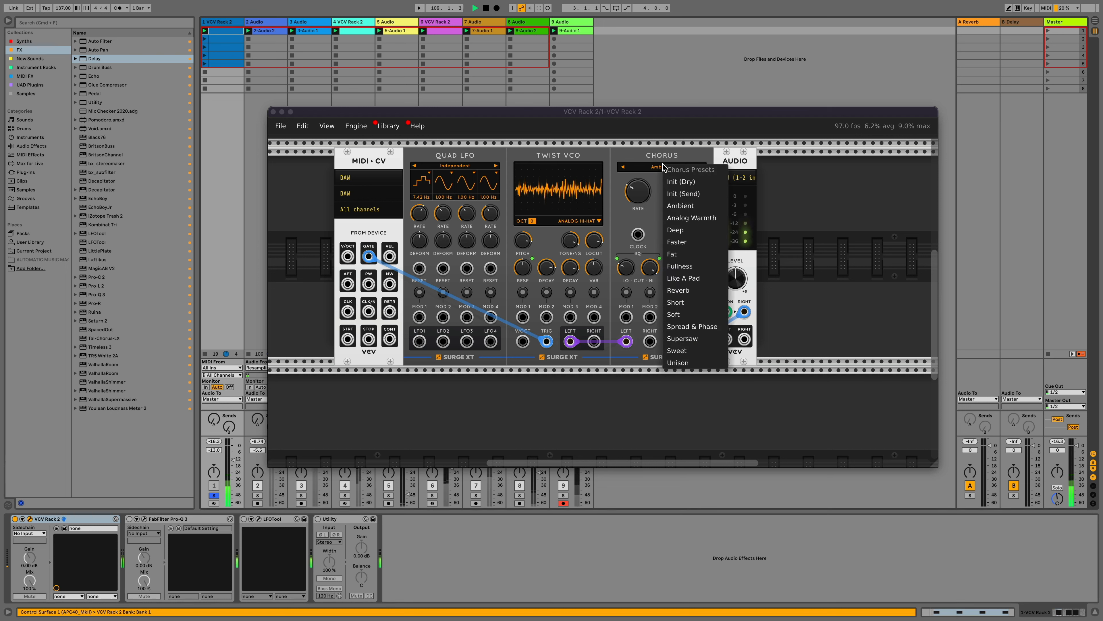
{"action": "left_click", "coordinate": [680, 218]}
{"action": "mouse_move", "coordinate": [696, 271]}
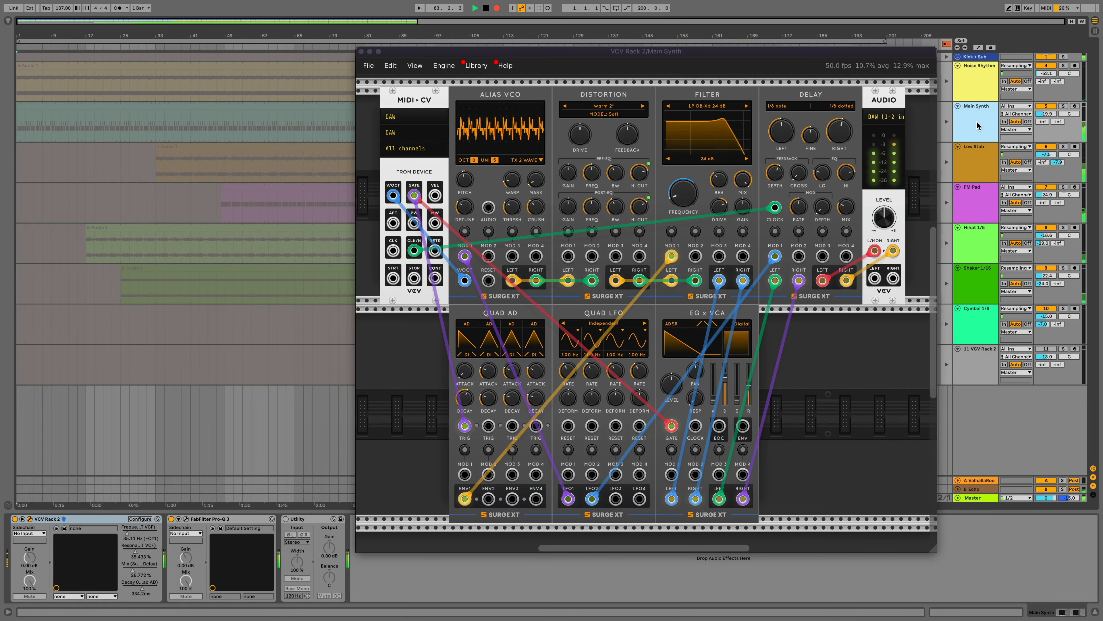
Alternate between the Noise Rhythm and Main Synth tracks while the arrangement records, ending on Main Synth
{"action": "key", "text": "Up"}
{"action": "key", "text": "Down"}
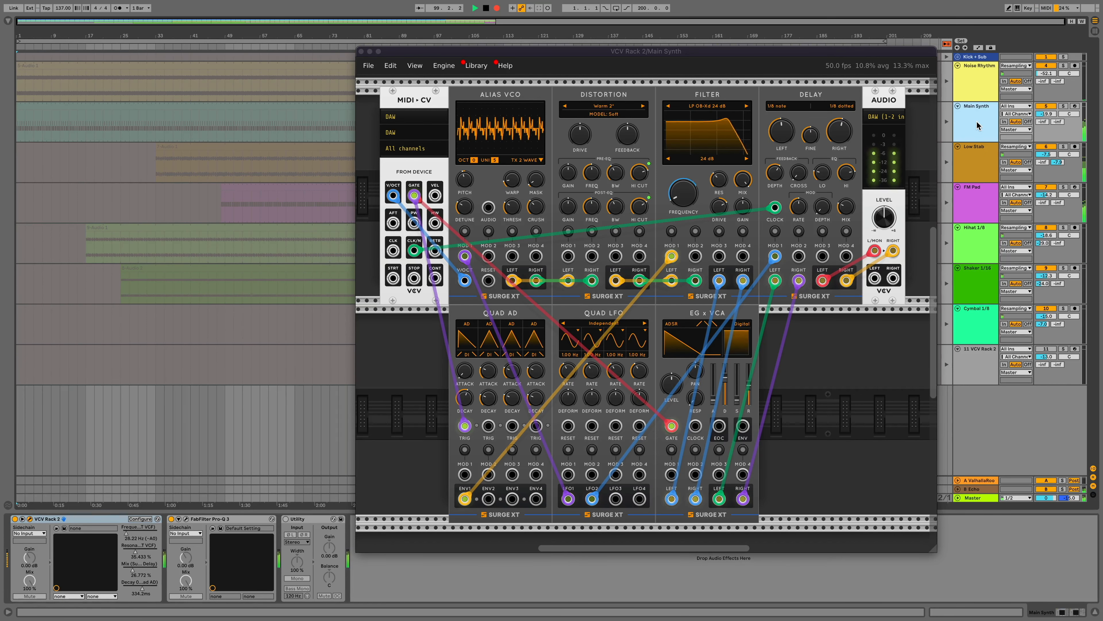
{"action": "key", "text": "Up"}
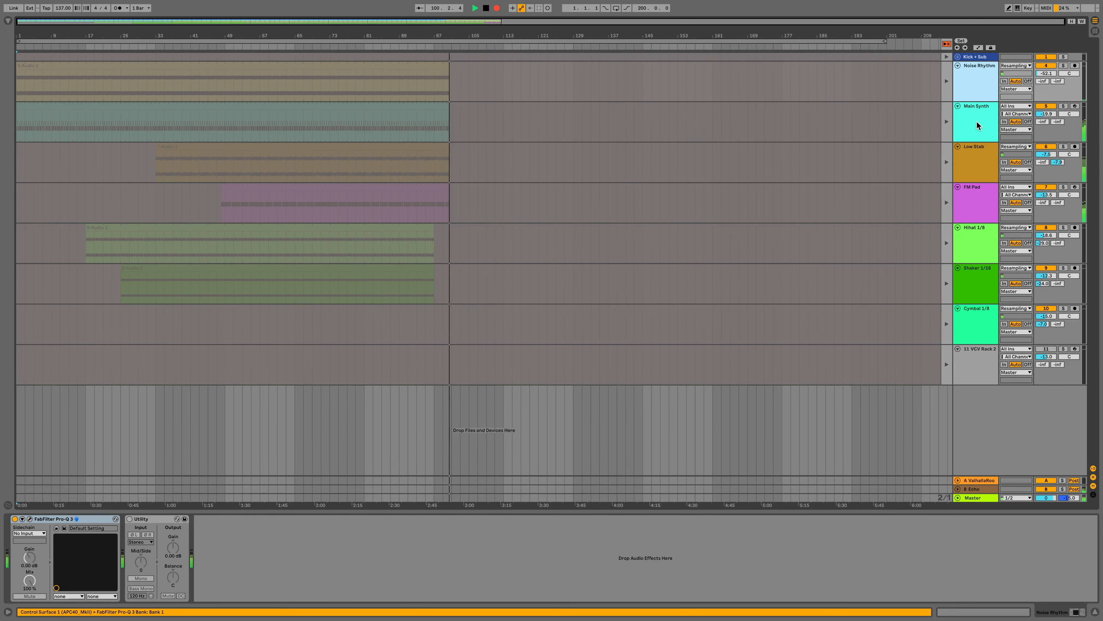
{"action": "key", "text": "Down"}
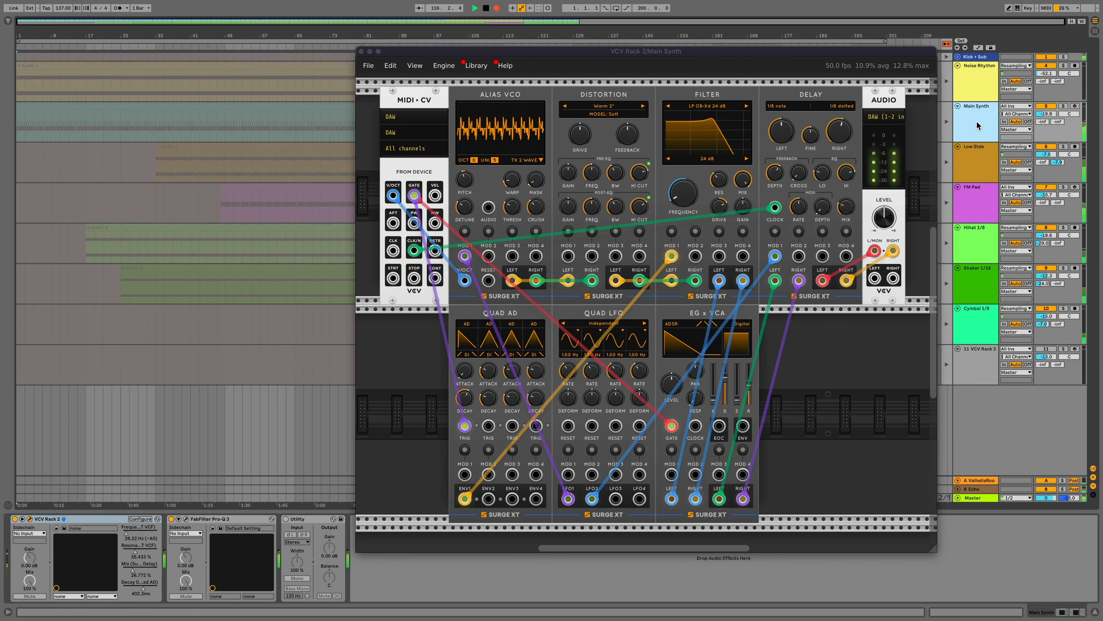
Go down to the Cymbal 1/8 track and return to the Main Synth track to show its VCV Rack patch
{"action": "key", "text": "Down"}
{"action": "key", "text": "Down"}
{"action": "key", "text": "Down"}
{"action": "key", "text": "Down"}
{"action": "key", "text": "Down"}
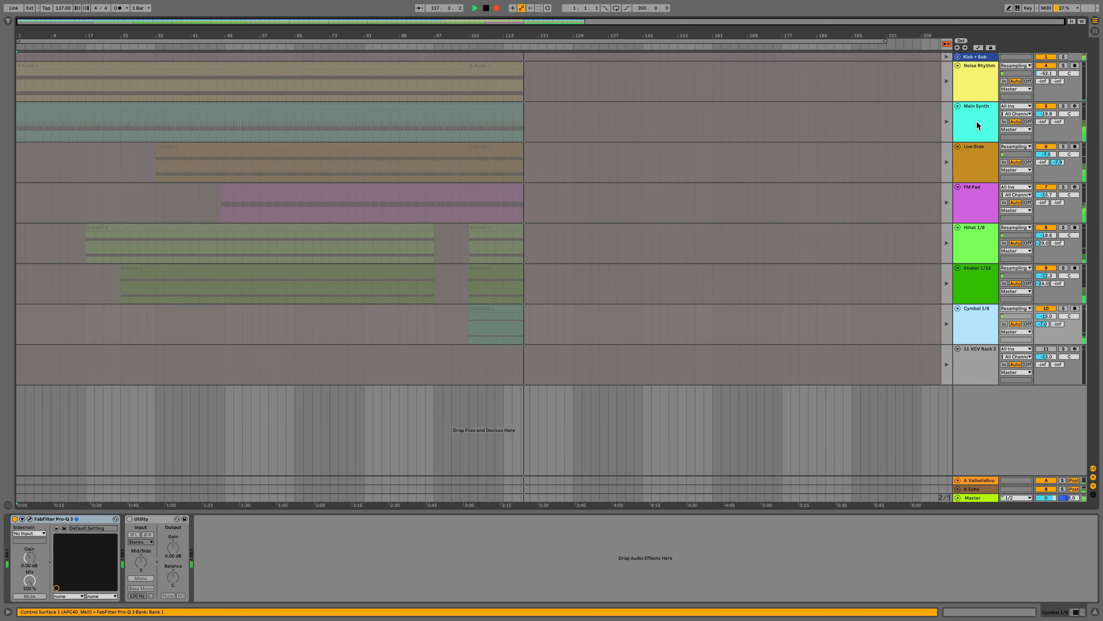
{"action": "left_click", "coordinate": [978, 125]}
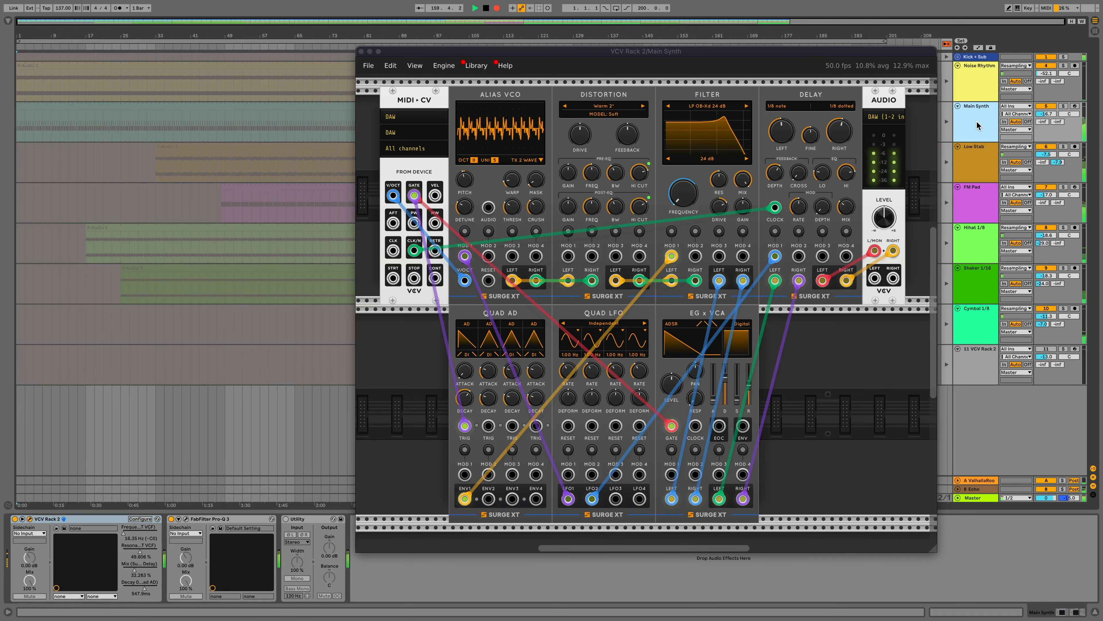
Switch between the Low Stab and Main Synth tracks during recording, ending on Main Synth's VCV Rack patch
{"action": "key", "text": "Down"}
{"action": "key", "text": "Up"}
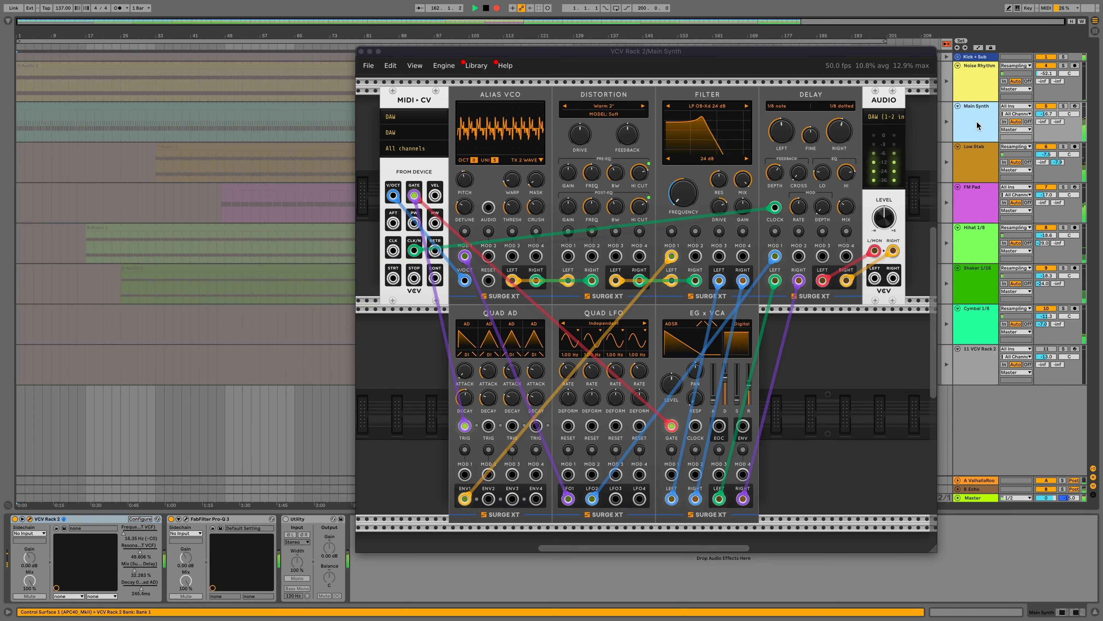
{"action": "key", "text": "Down"}
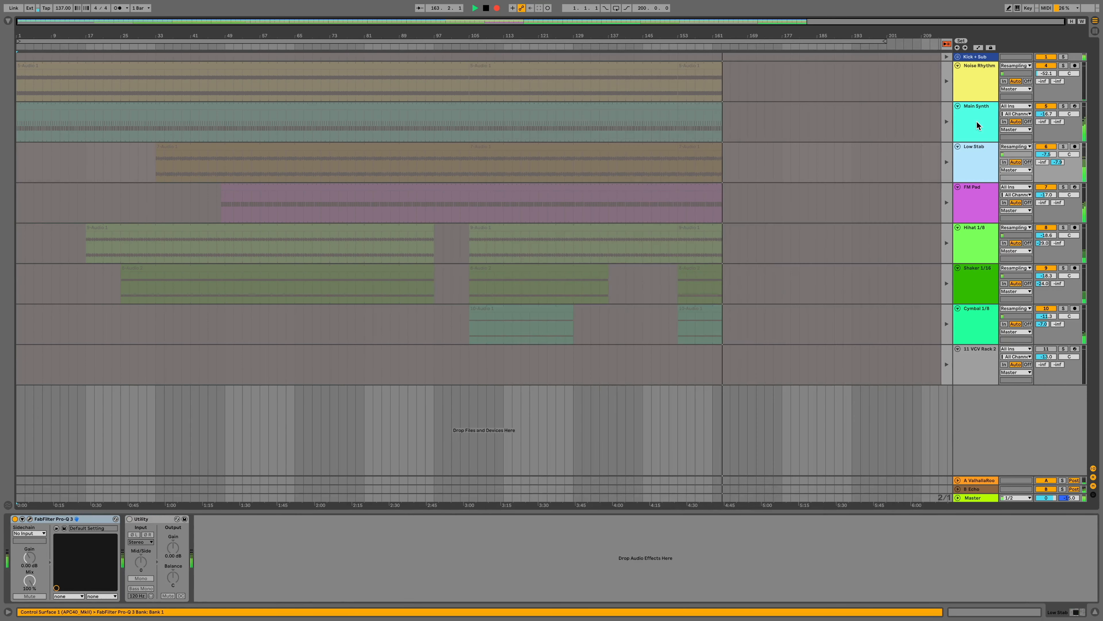
{"action": "key", "text": "Up"}
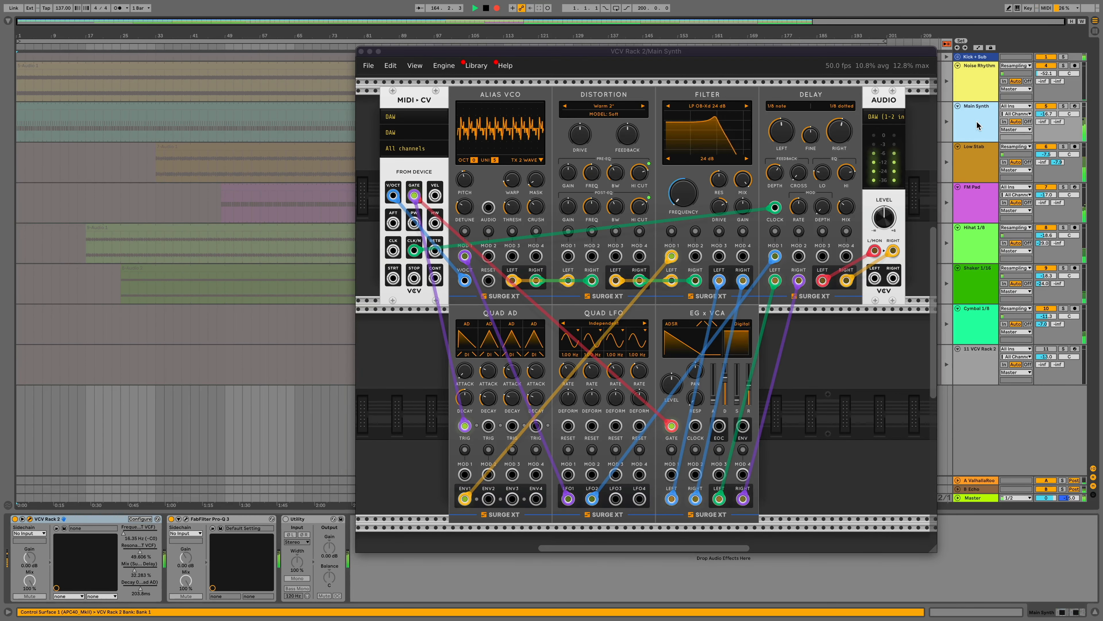